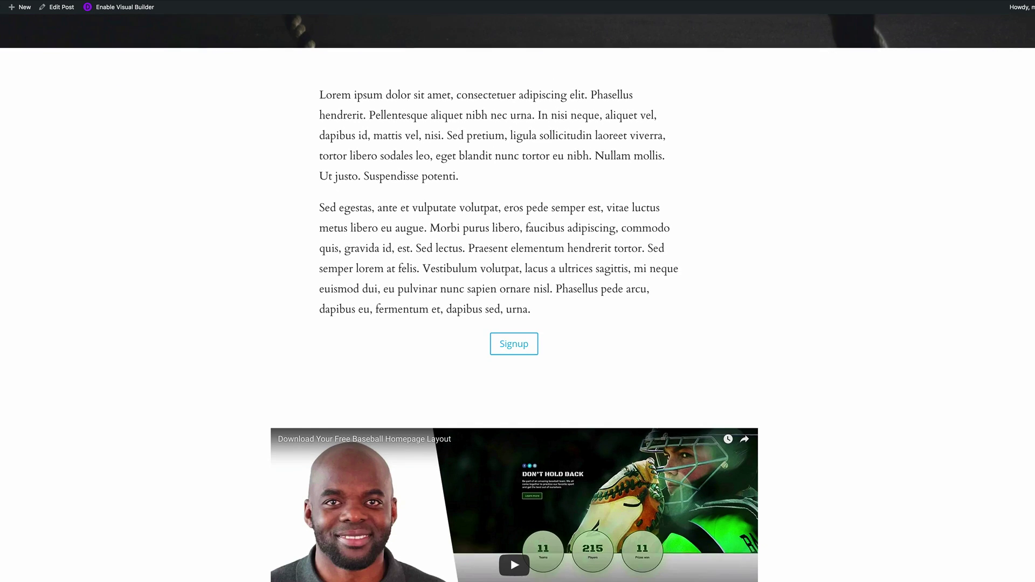
pyautogui.scroll(-1, 518, 291)
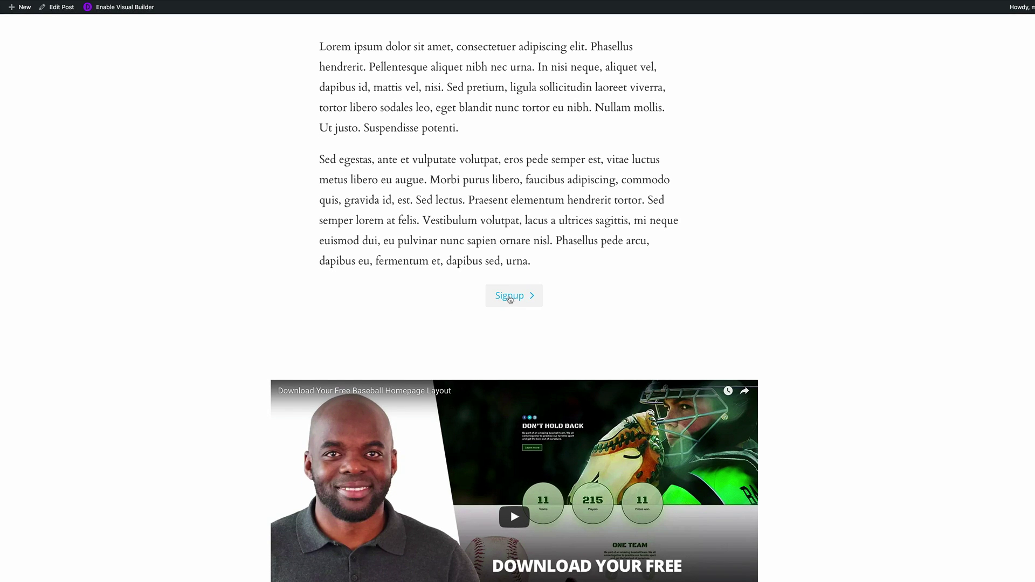
# - Scroll down the post and click the centered Signup button to open the newsletter pop-up
pyautogui.click(510, 299)
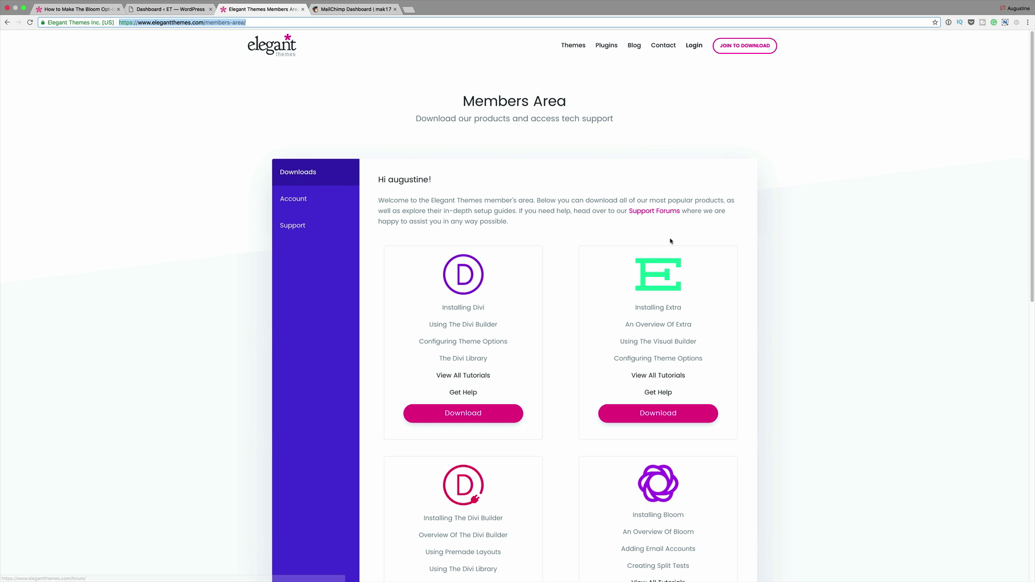
# - Download the Bloom plugin zip from the Members Area, then return to the WordPress dashboard
pyautogui.scroll(-5, 719, 268)
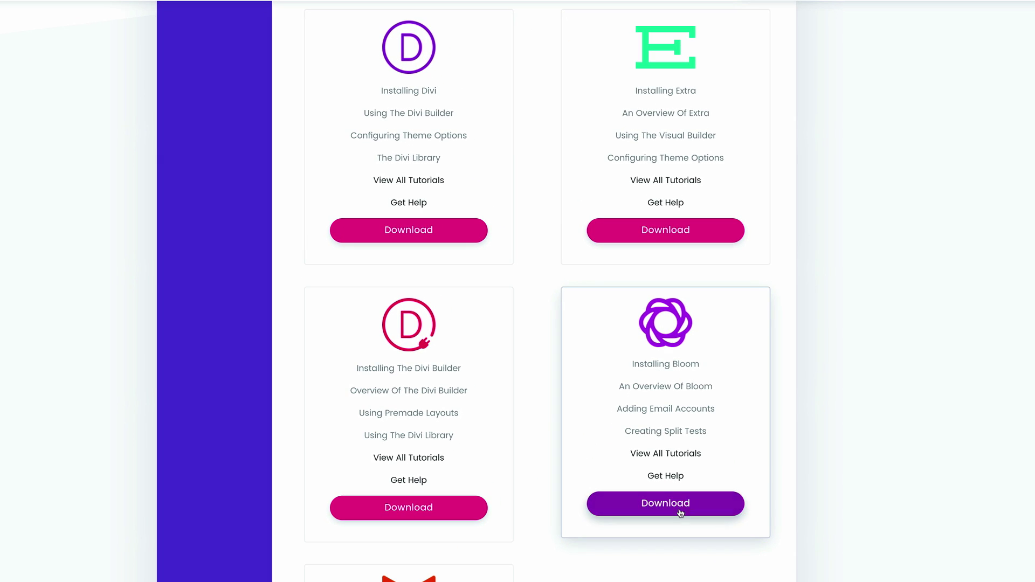
pyautogui.click(674, 510)
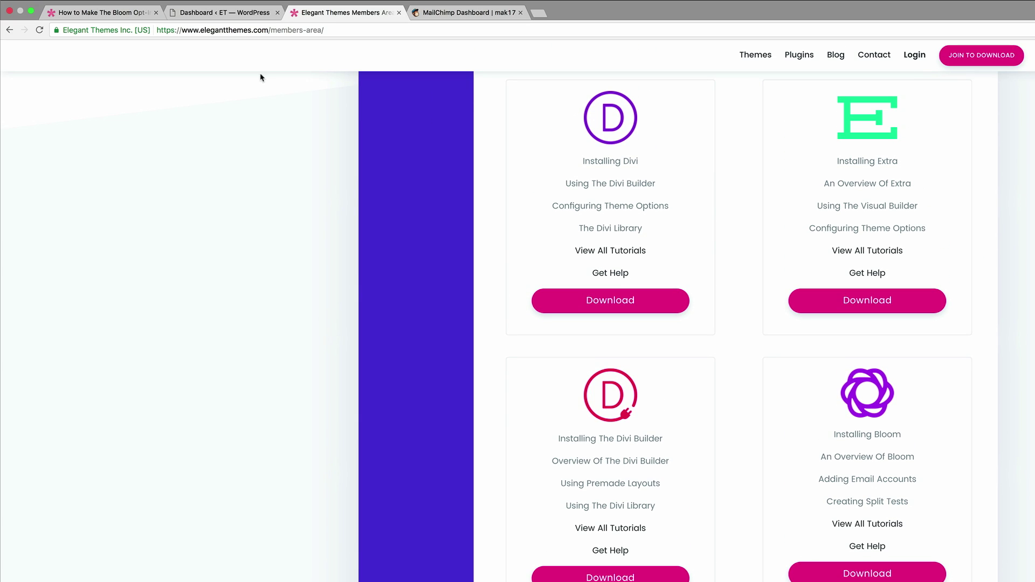
pyautogui.click(240, 15)
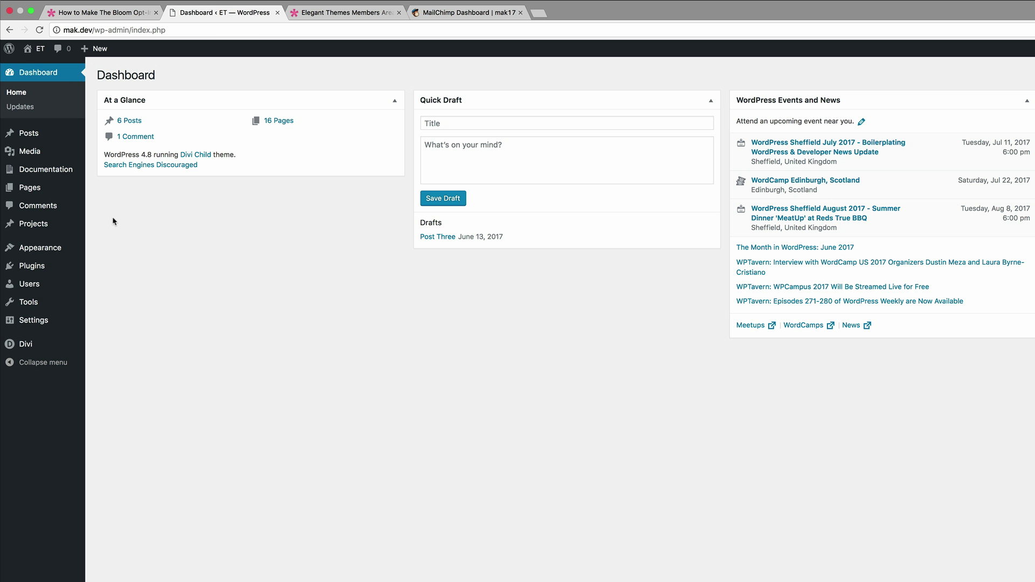
# - Upload bloom.zip through Plugins > Add New and install it
pyautogui.moveTo(43, 267)
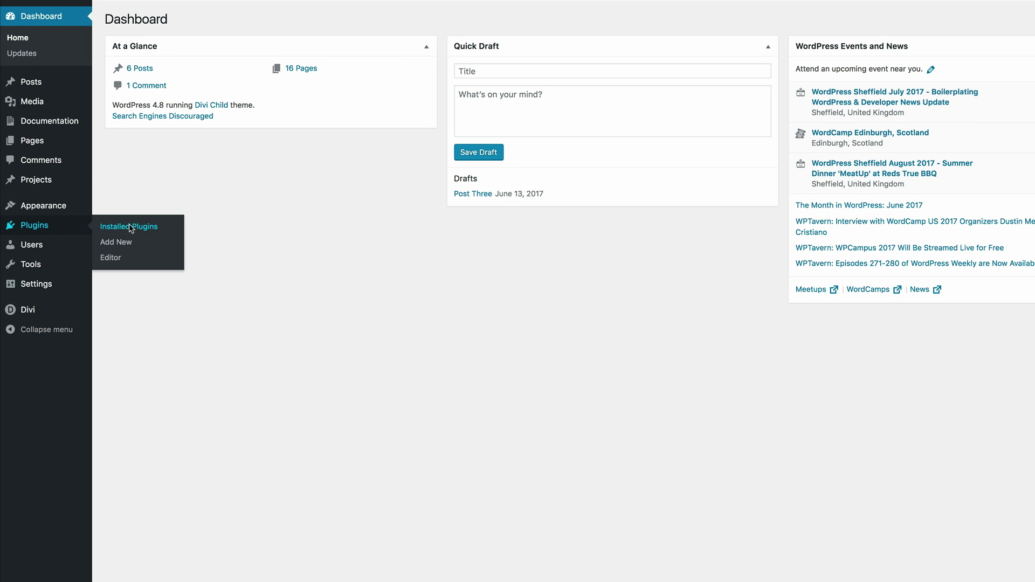
pyautogui.click(123, 245)
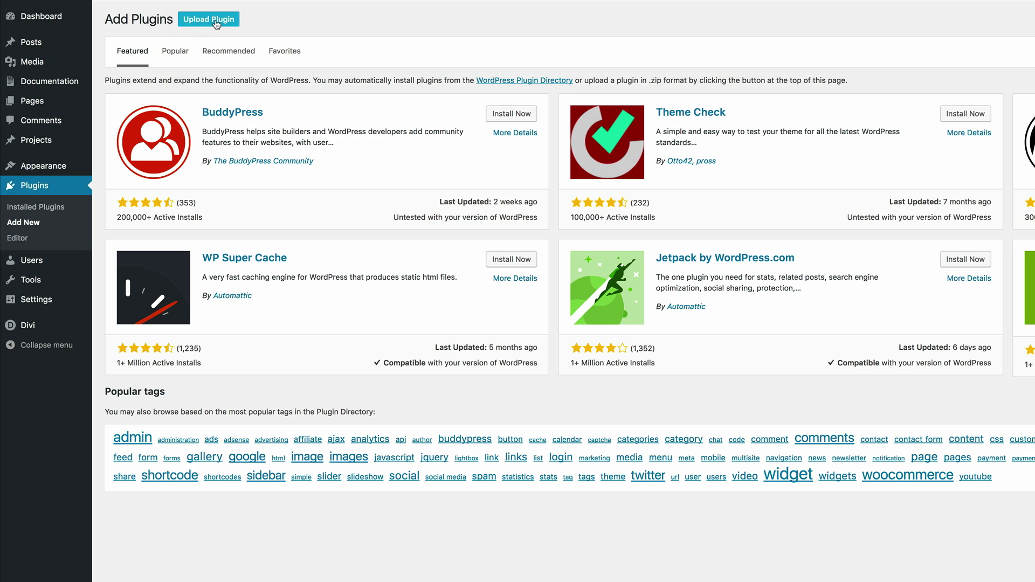
pyautogui.click(216, 23)
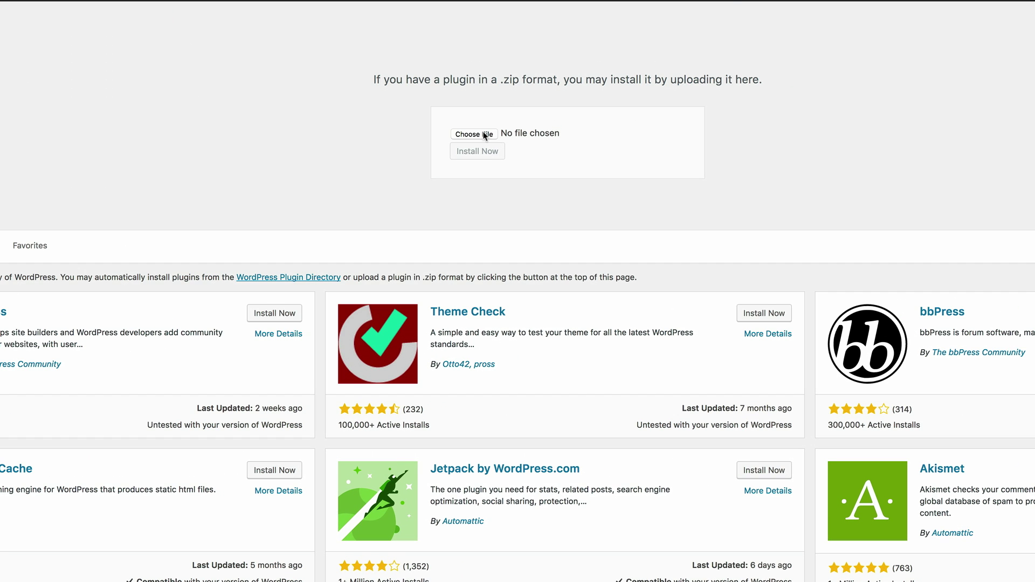
pyautogui.click(706, 124)
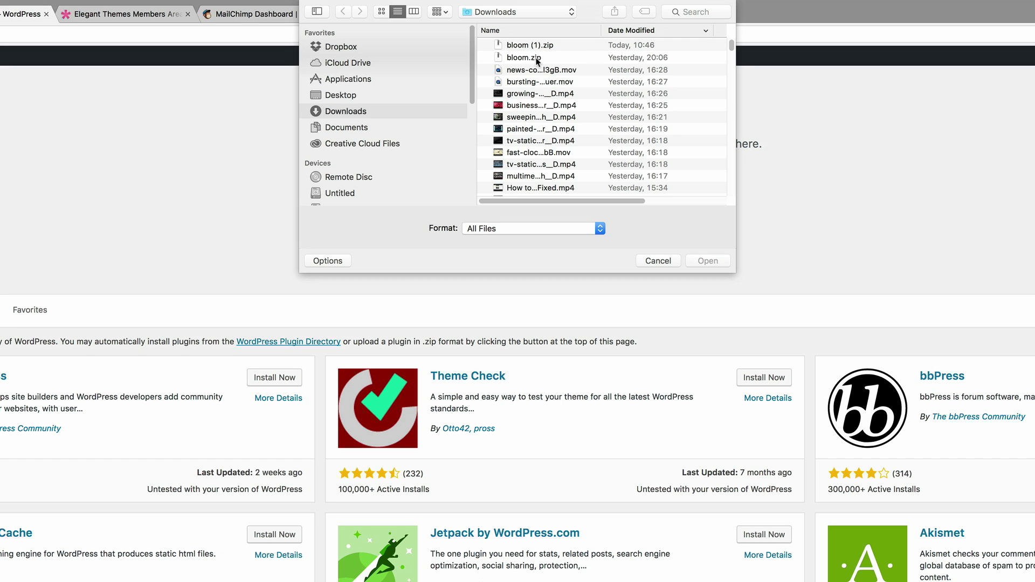
pyautogui.doubleClick(538, 58)
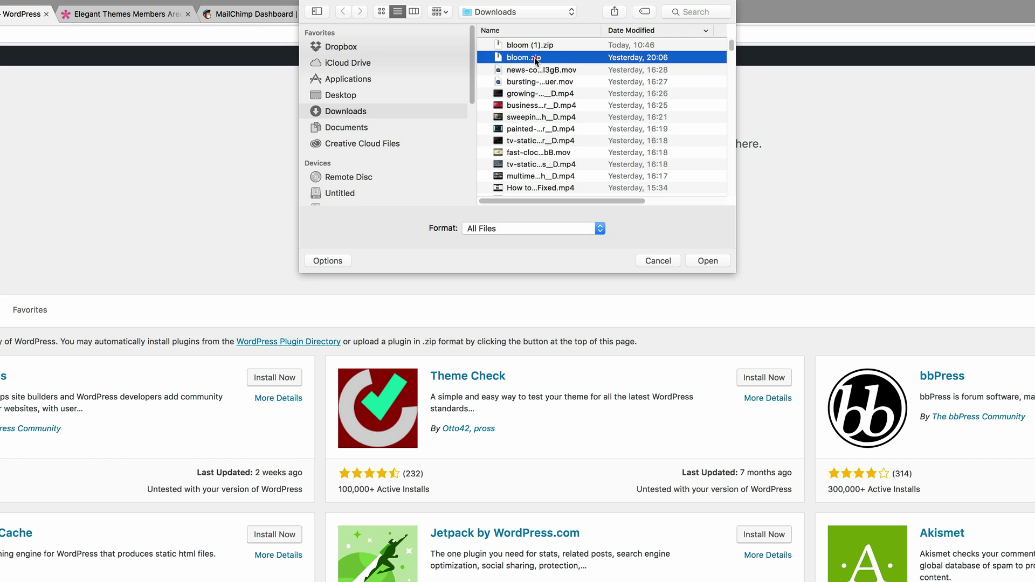
pyautogui.click(498, 218)
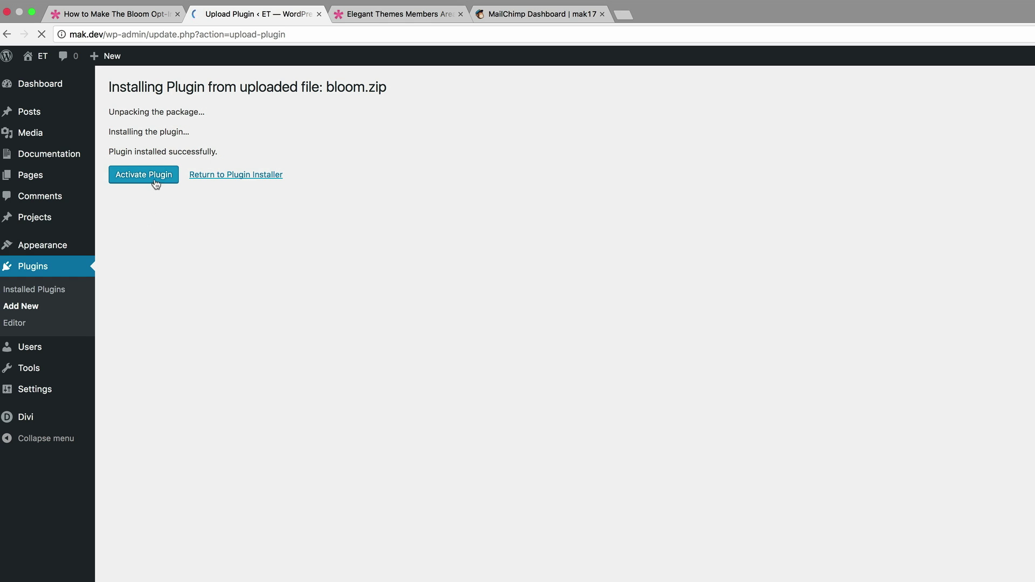
# - Activate Bloom, update it to version 1.2.14, and open its optin settings
pyautogui.click(155, 176)
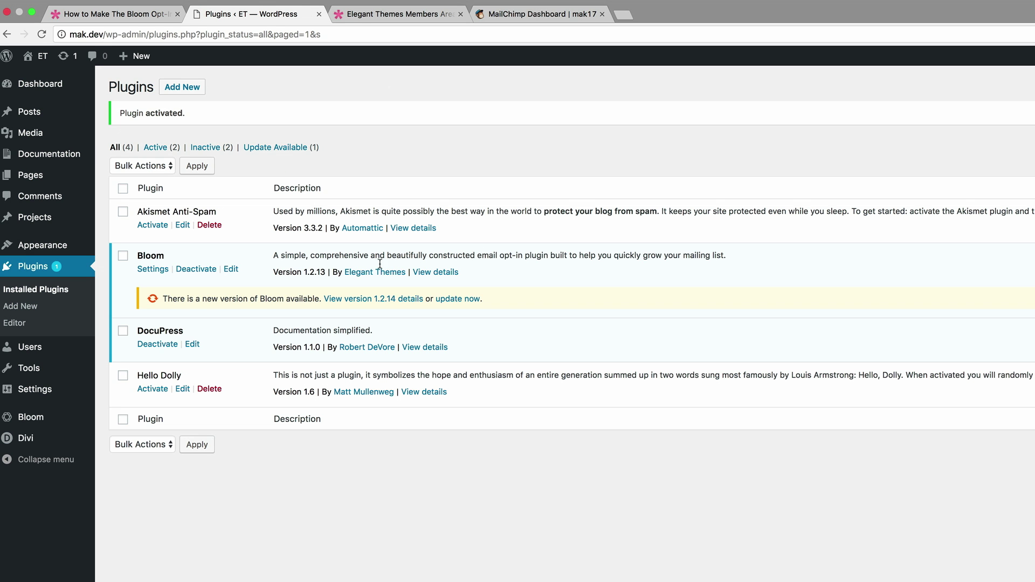
pyautogui.click(460, 299)
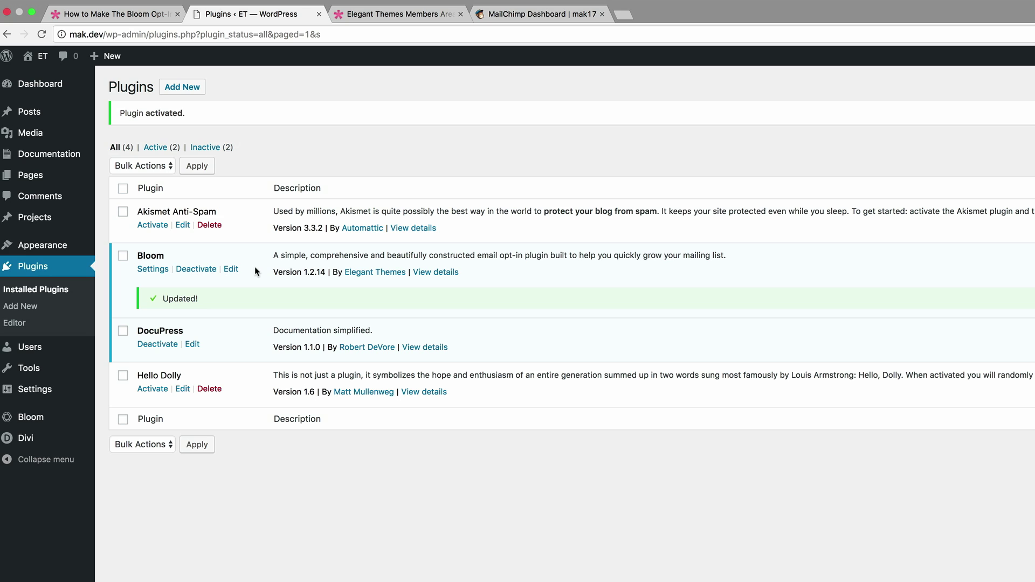
pyautogui.click(153, 271)
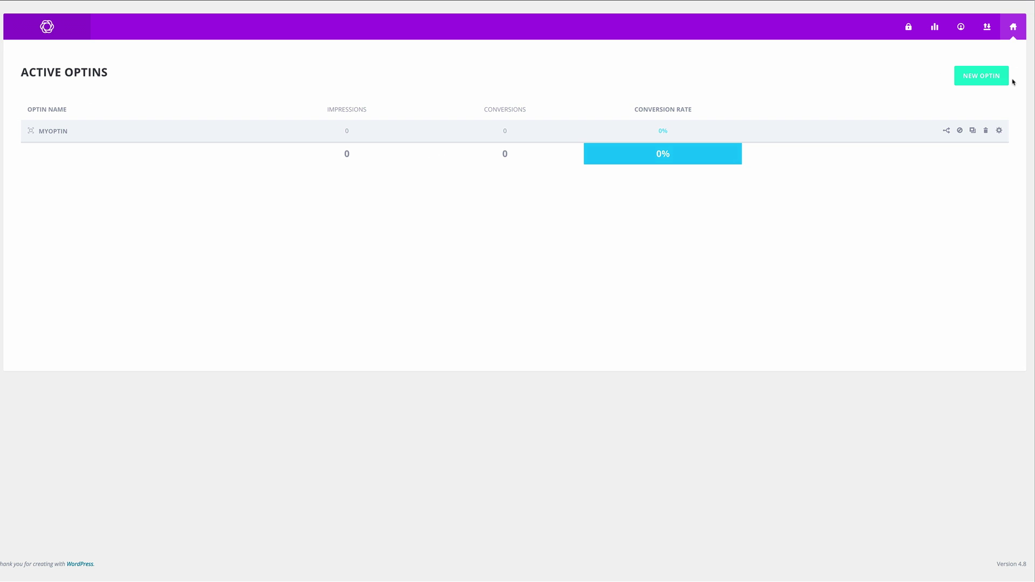
# - Create a new Pop Up optin named 'mak popup'
pyautogui.click(982, 77)
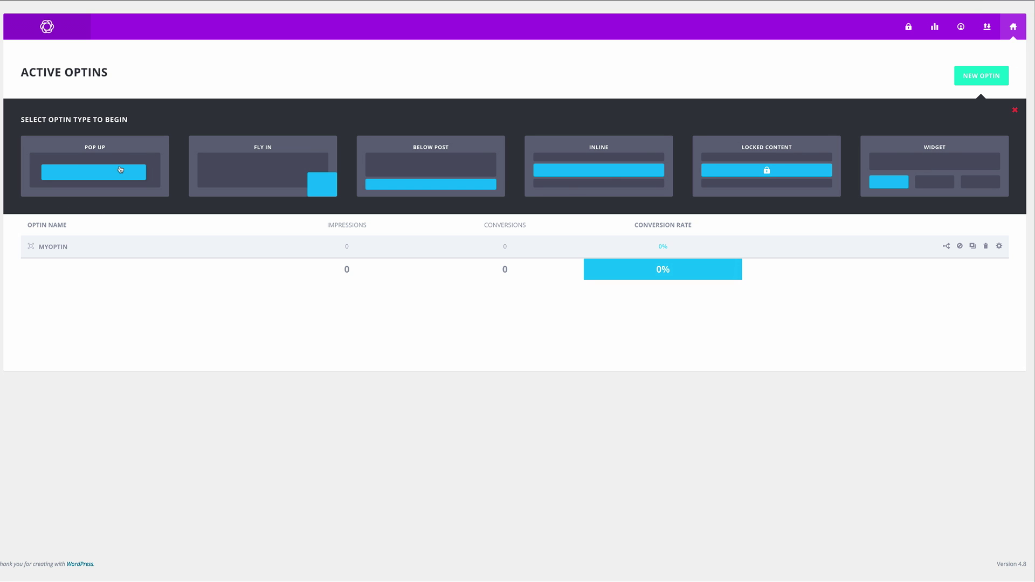
pyautogui.click(114, 153)
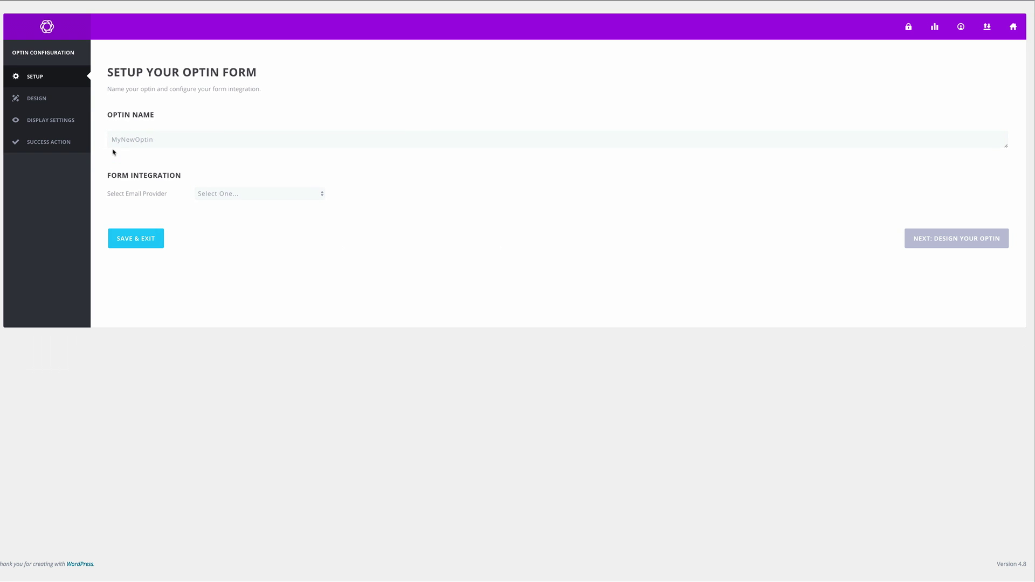
pyautogui.doubleClick(161, 139)
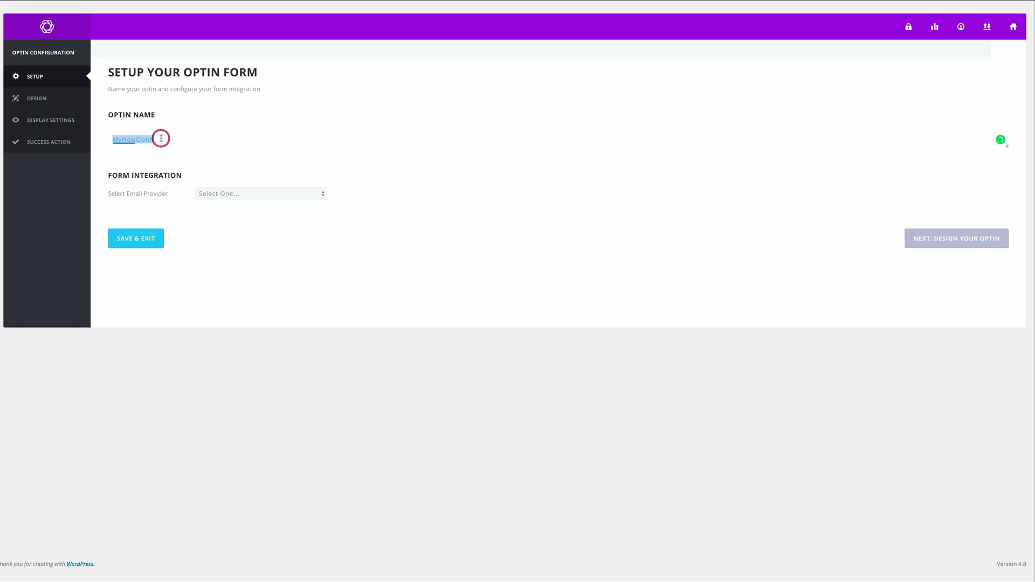
pyautogui.write('ma')
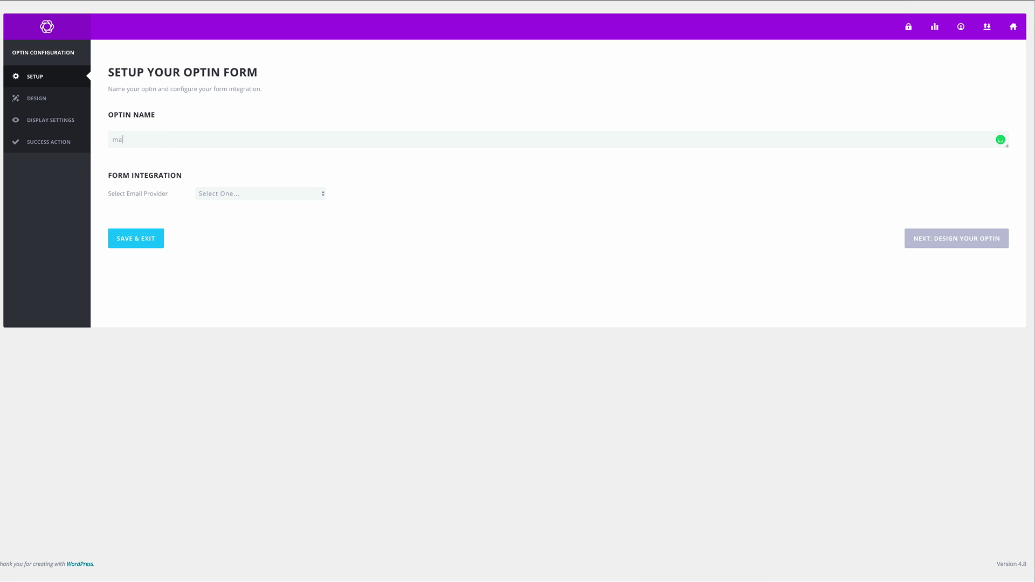
pyautogui.write('k popup')
# - Connect the optin to MailChimp, the connected account, and the FREE Online Marketing Tips list
pyautogui.click(251, 196)
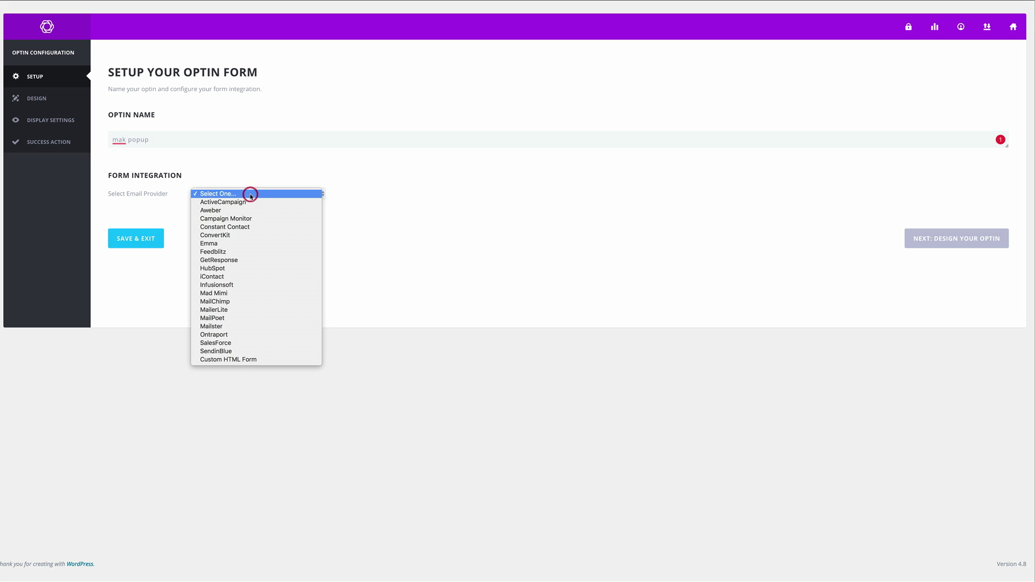
pyautogui.click(226, 302)
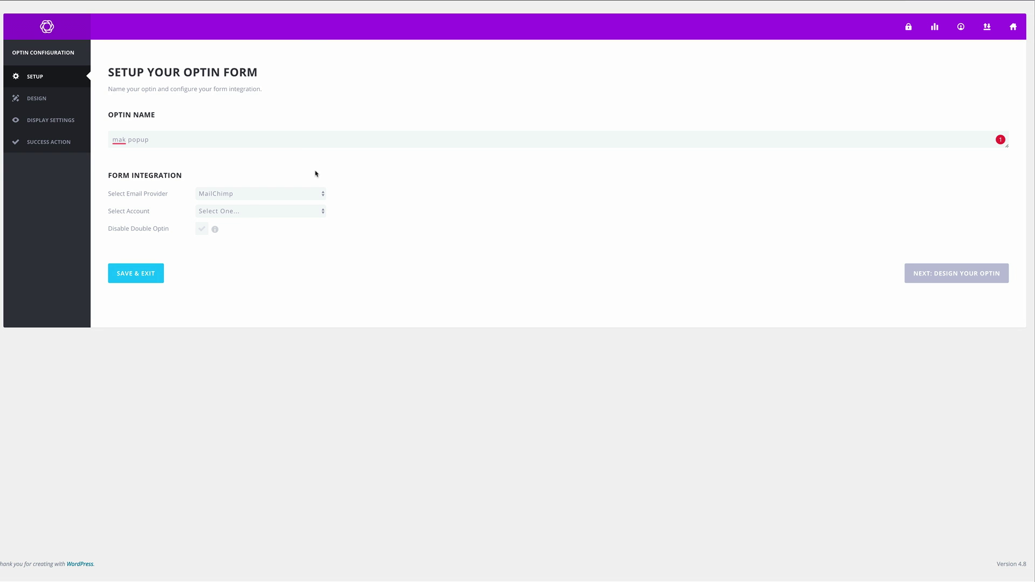
pyautogui.click(322, 211)
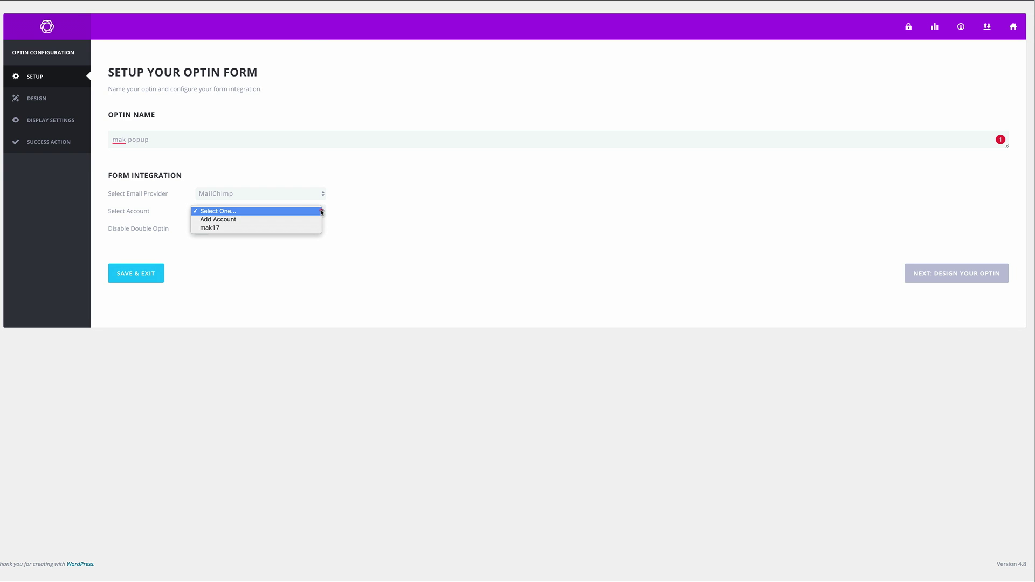
pyautogui.click(293, 229)
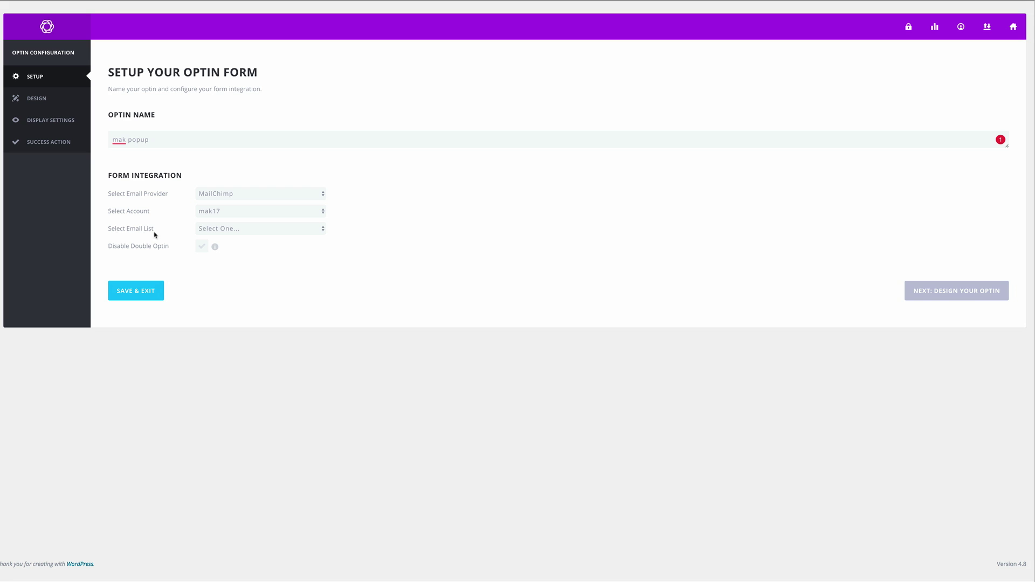
pyautogui.click(247, 230)
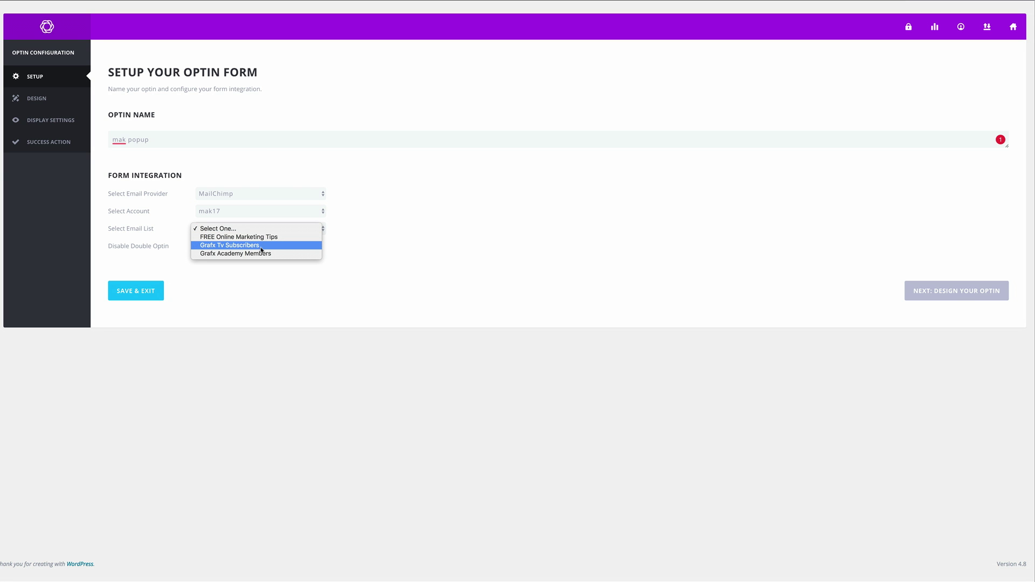
pyautogui.click(266, 238)
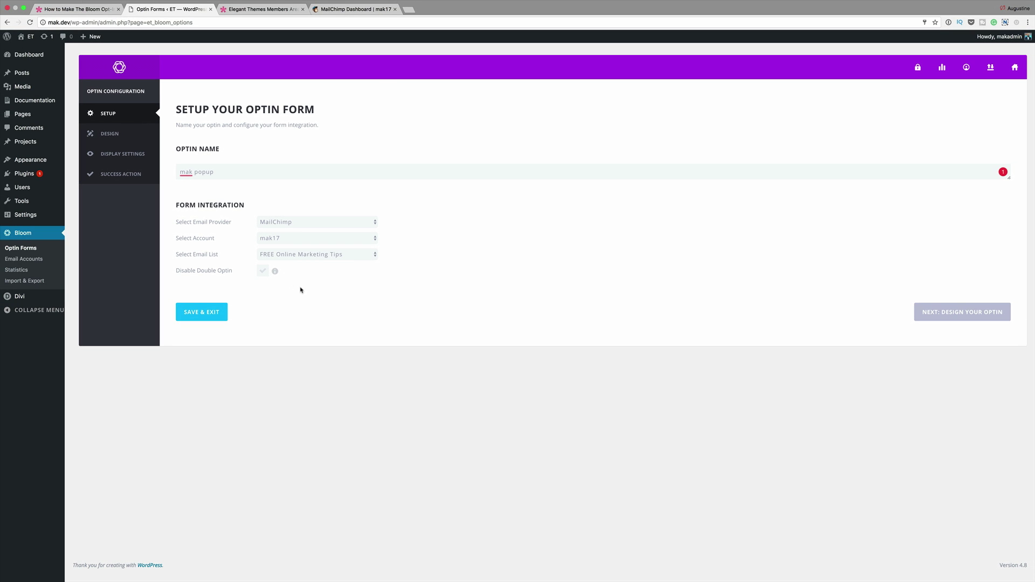
# - Copy the active API key from MailChimp's Profile > Extras > API keys page
pyautogui.click(351, 10)
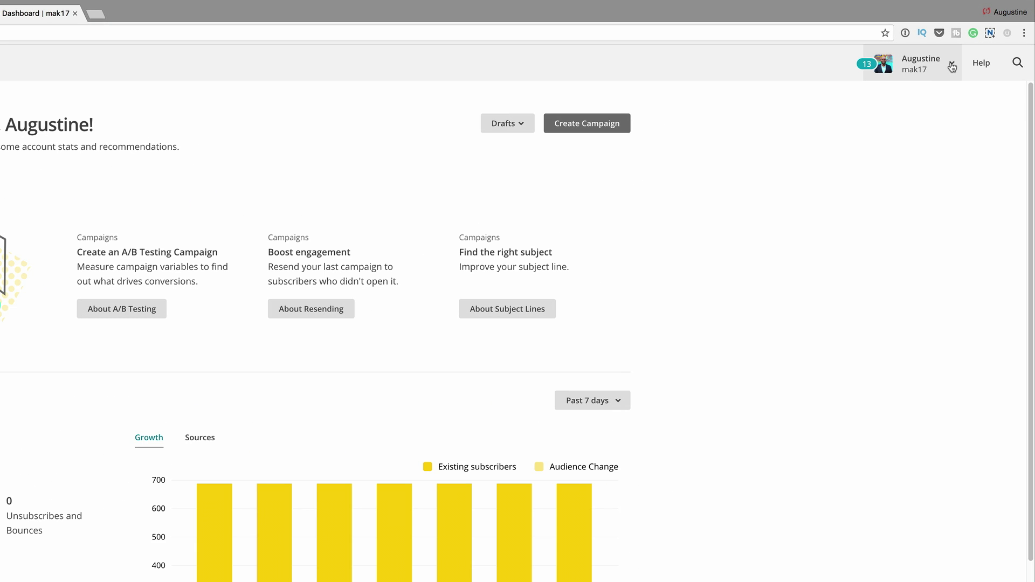
pyautogui.click(953, 66)
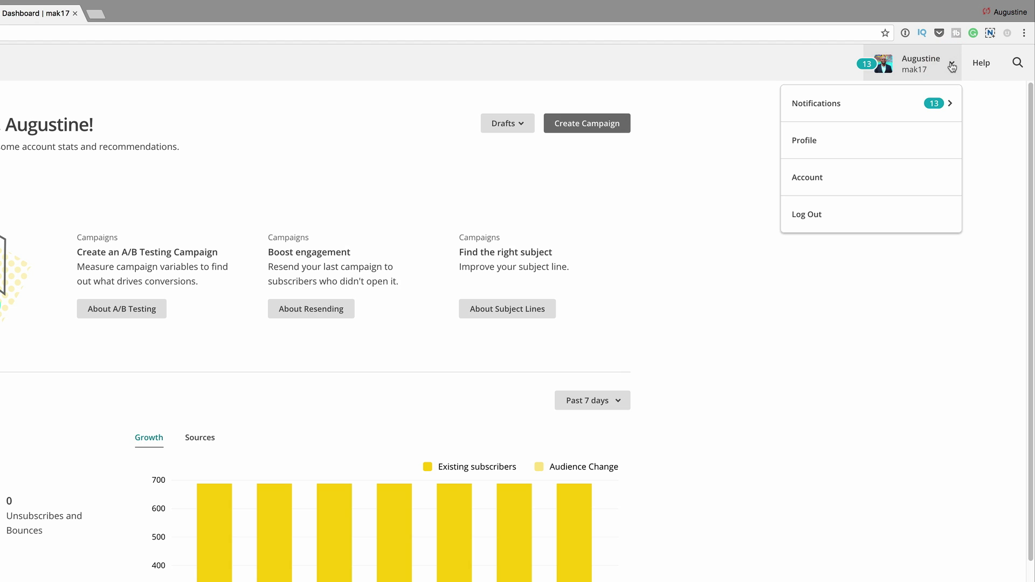
pyautogui.click(797, 142)
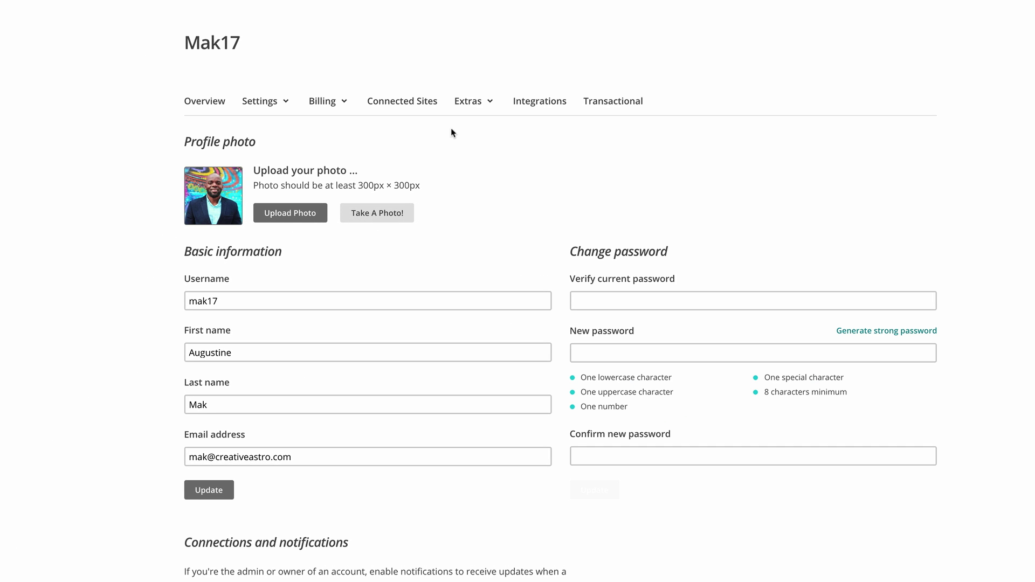
pyautogui.click(474, 103)
pyautogui.click(474, 157)
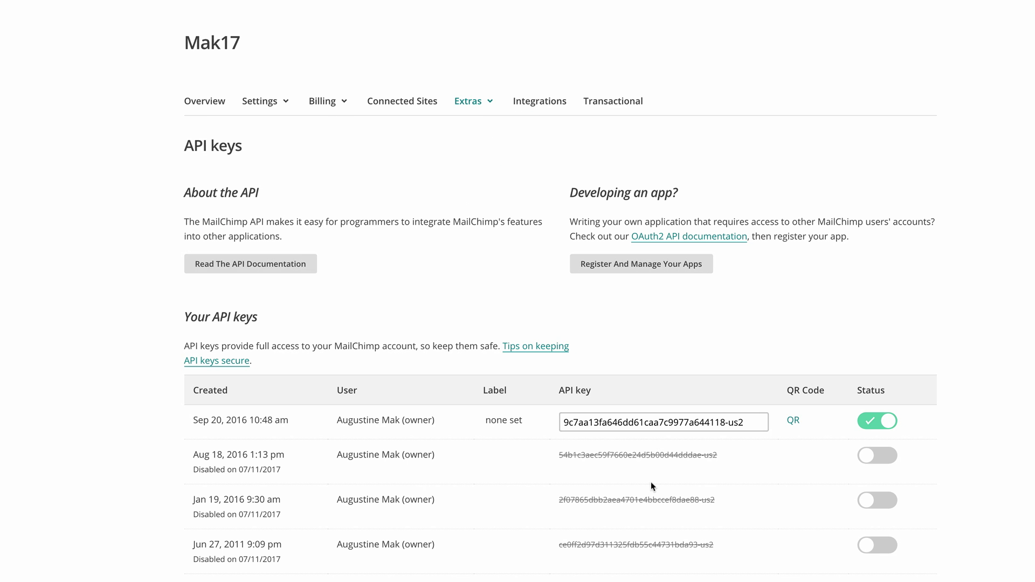
pyautogui.click(750, 423)
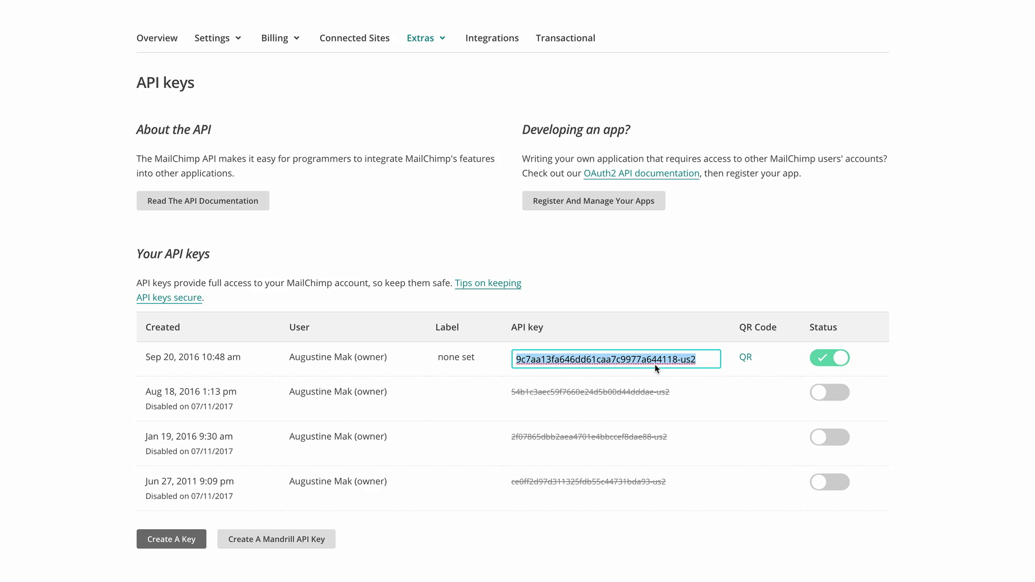
pyautogui.click(457, 535)
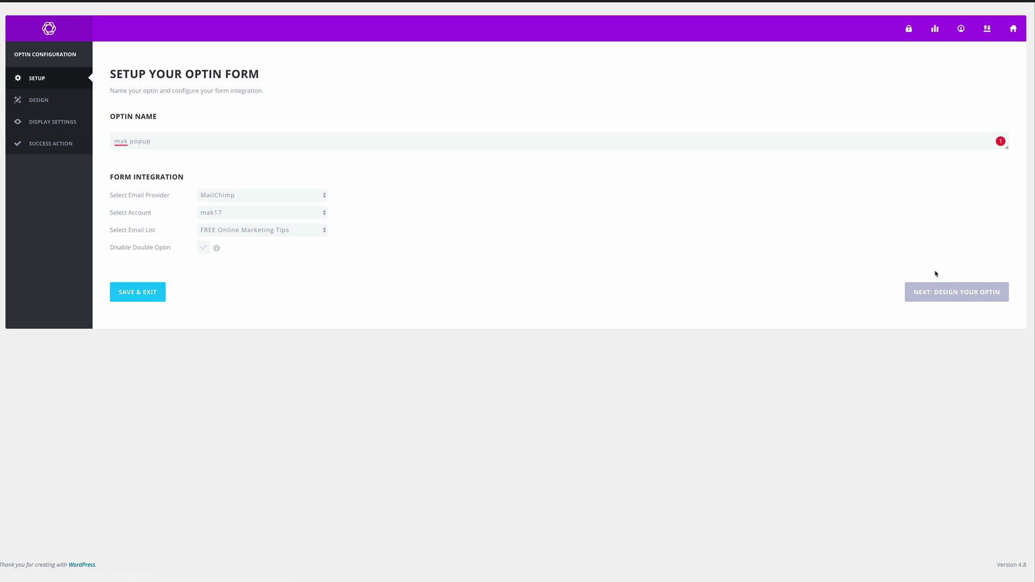
# - Choose the first optin template and review its Subscribe To Our Newsletter customization form
pyautogui.click(953, 295)
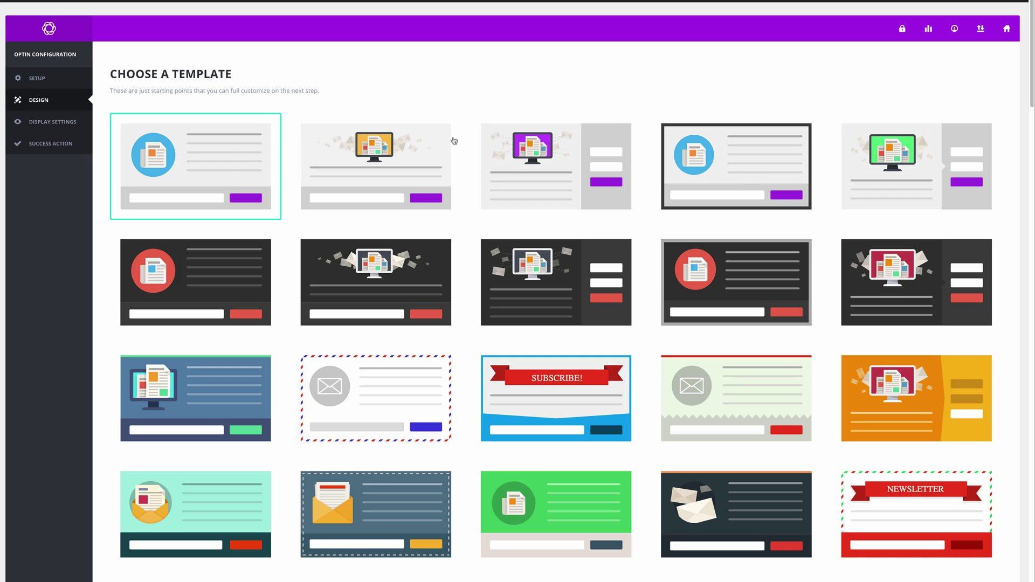
pyautogui.click(228, 149)
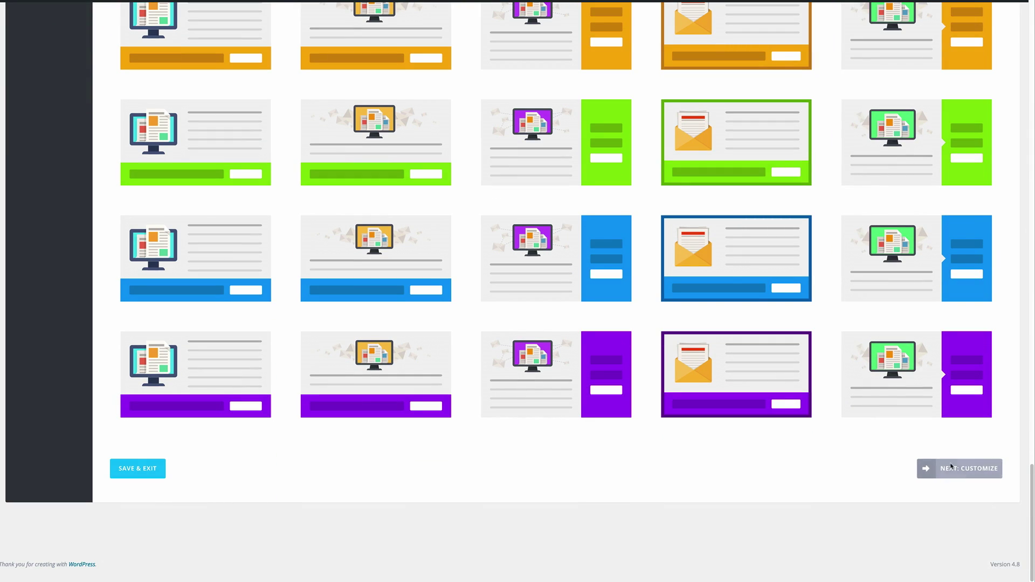
pyautogui.click(974, 470)
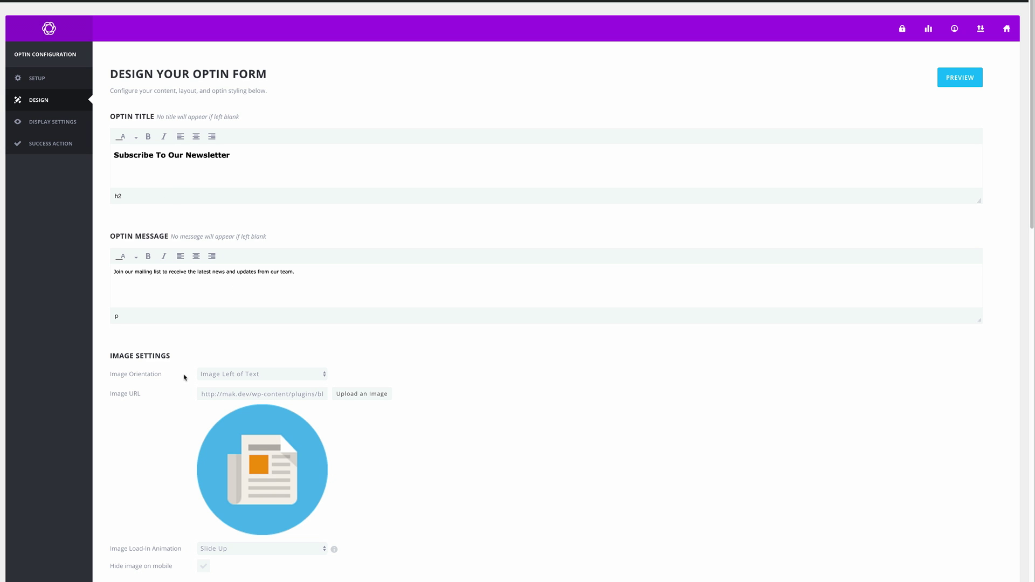
pyautogui.scroll(-2, 189, 386)
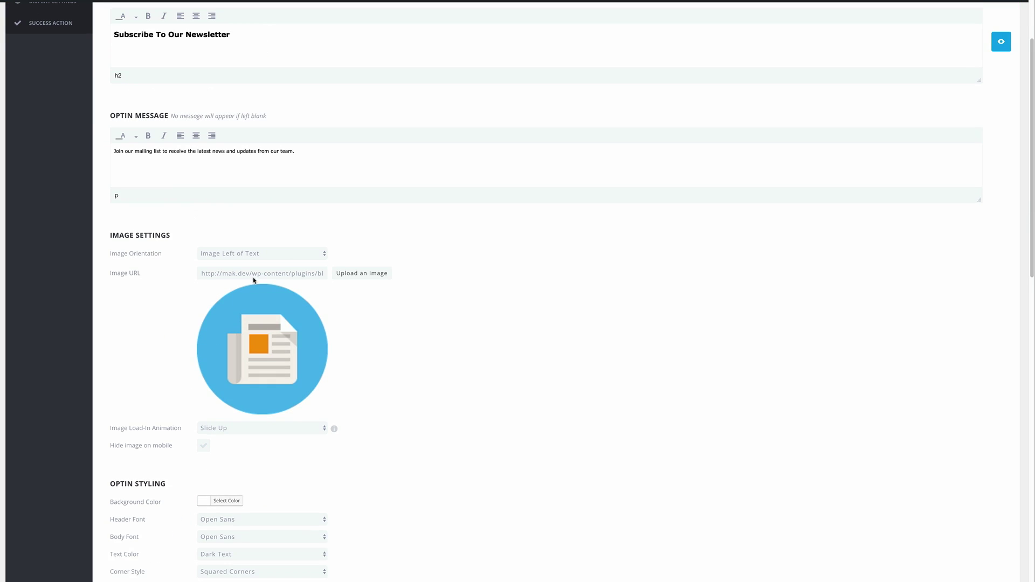
pyautogui.scroll(-3, 451, 390)
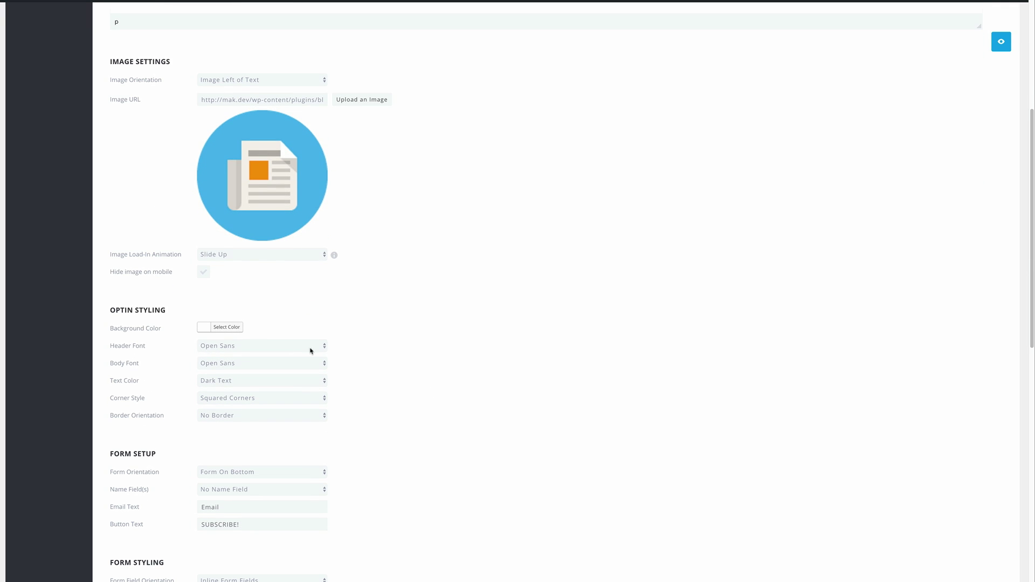
pyautogui.scroll(-3, 360, 458)
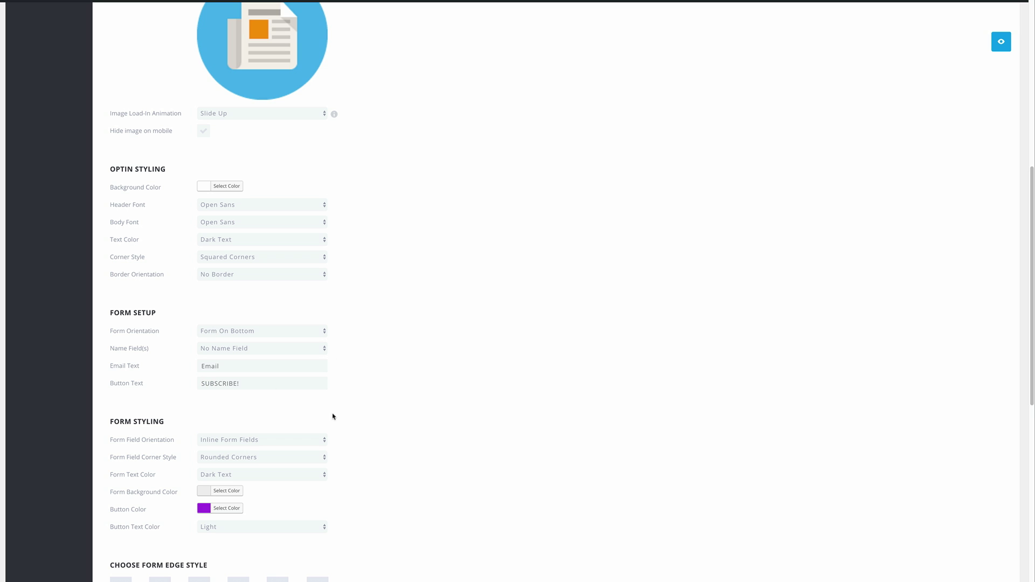
pyautogui.scroll(8, 379, 428)
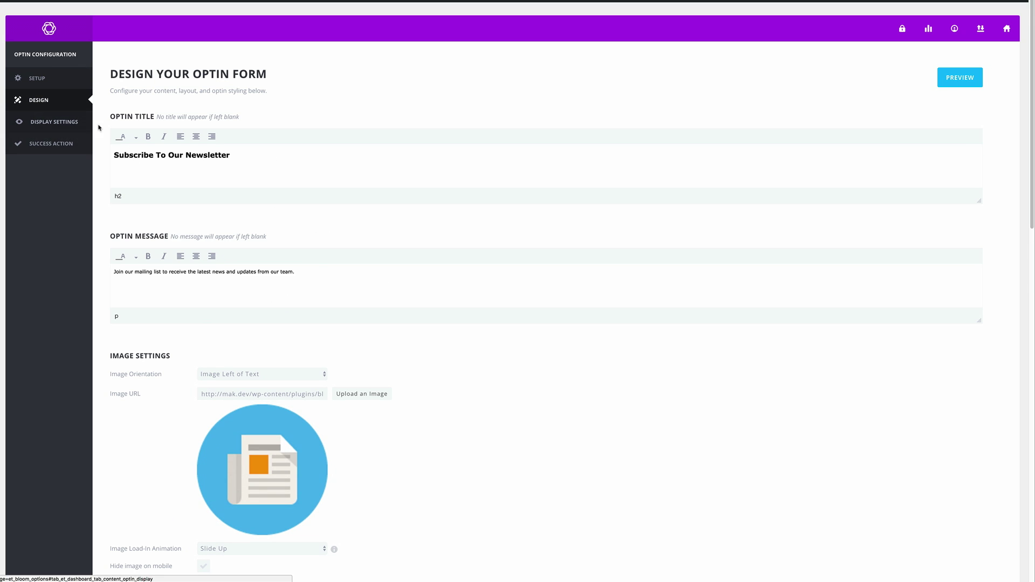
# - Display the optin on Everything and trigger it only on click, with time-delay and bottom-of-post triggers off
pyautogui.click(66, 125)
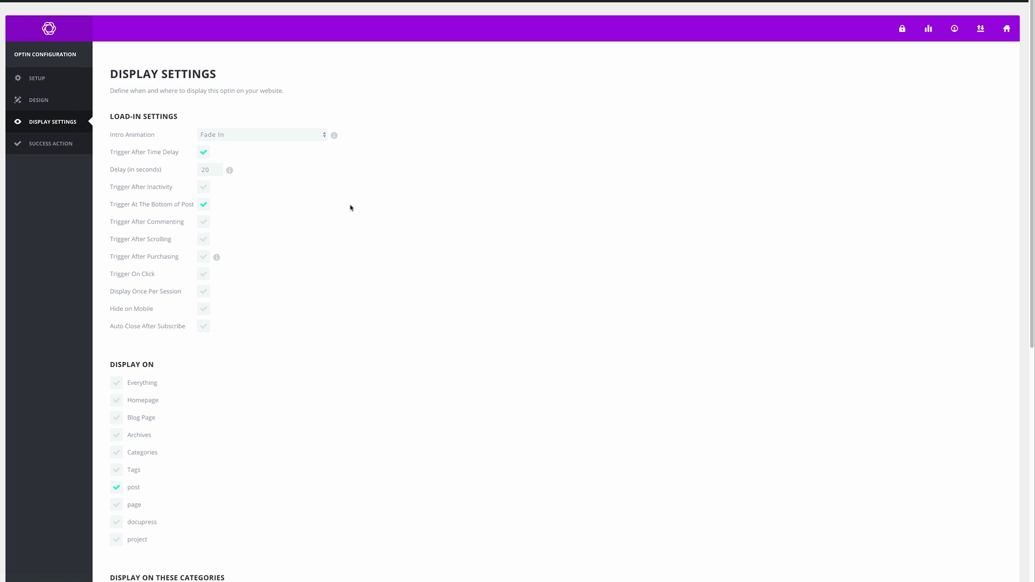
pyautogui.scroll(-3, 360, 255)
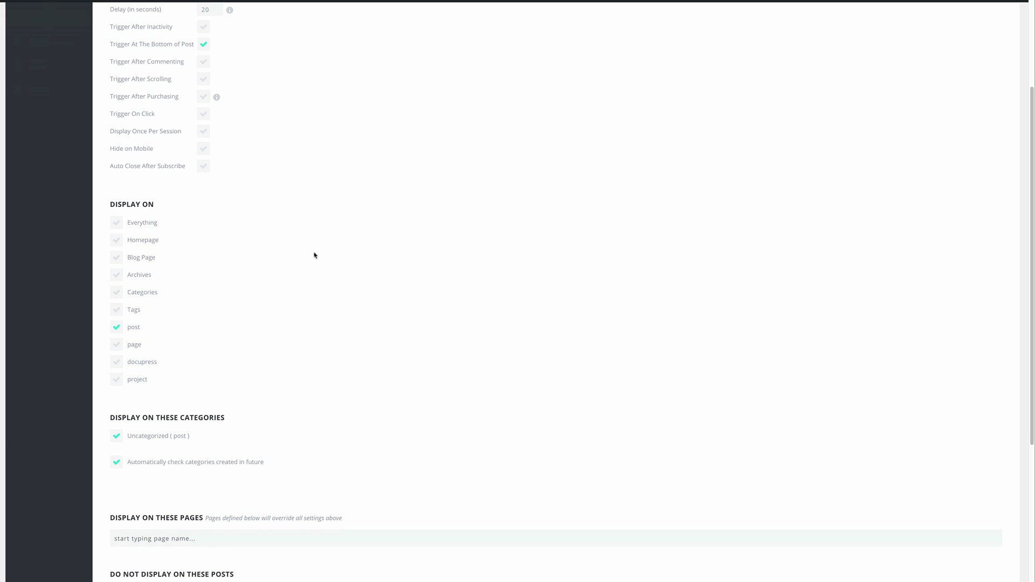
pyautogui.click(119, 224)
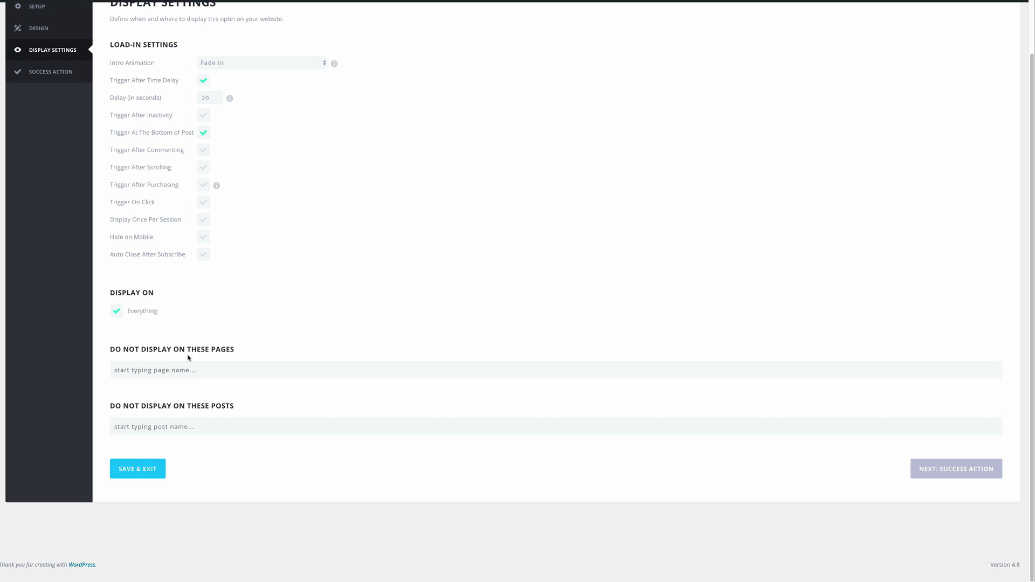
pyautogui.scroll(2, 362, 319)
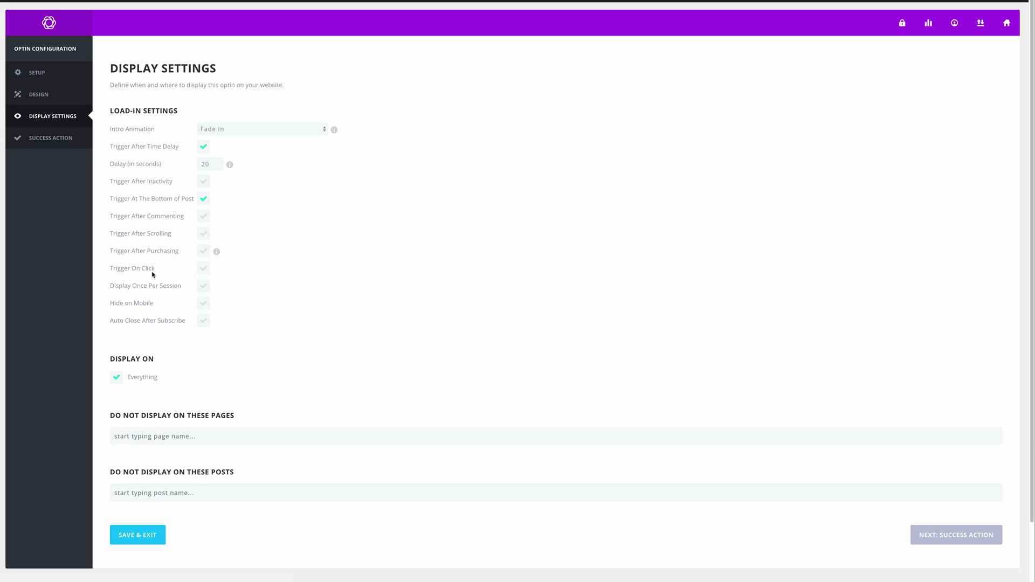
pyautogui.click(205, 270)
pyautogui.click(205, 271)
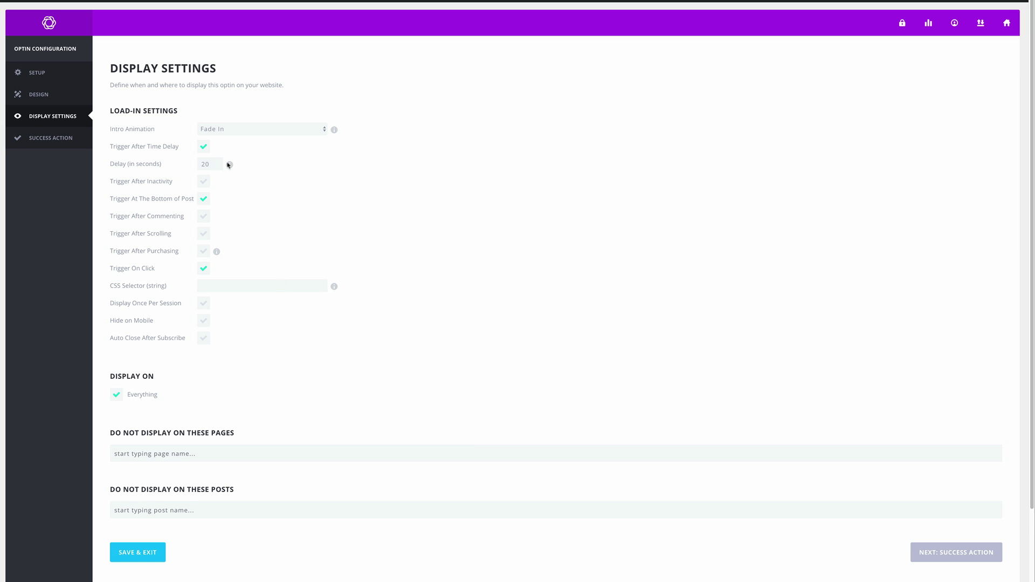
pyautogui.click(204, 146)
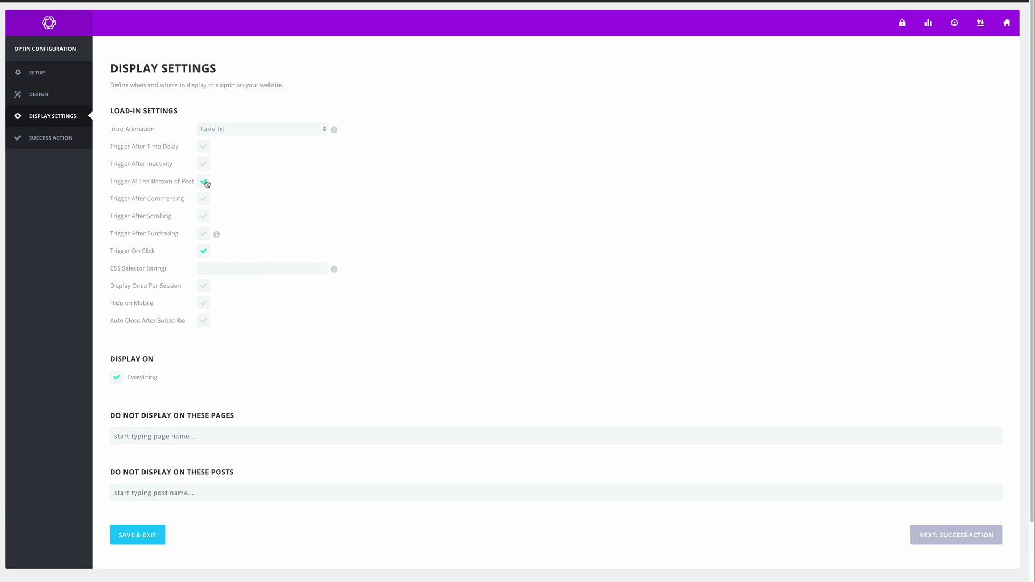
pyautogui.click(205, 182)
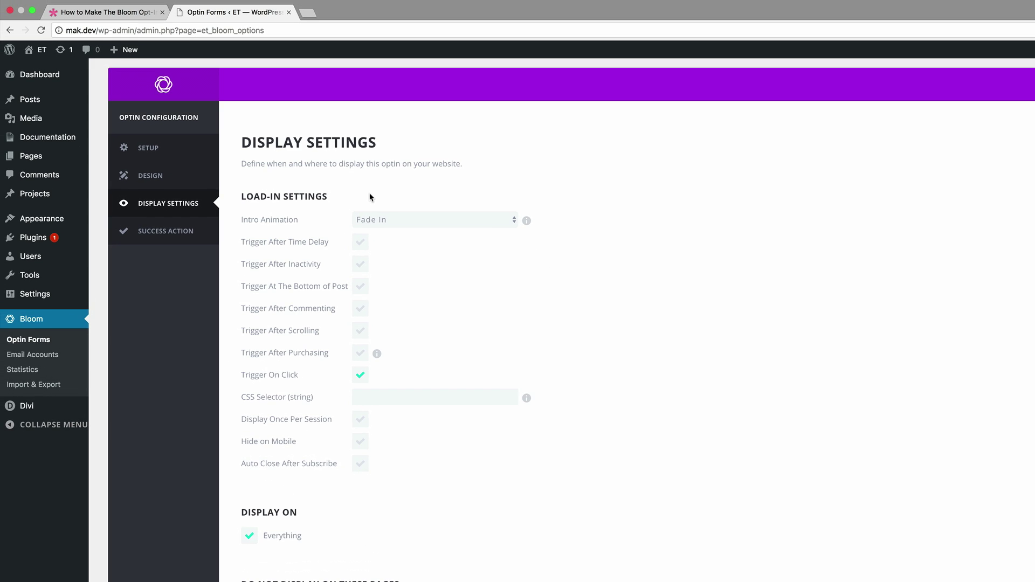
# - Open 'How to Find Your Balance in Exercise' from the Posts list and scroll through it
pyautogui.moveTo(29, 127)
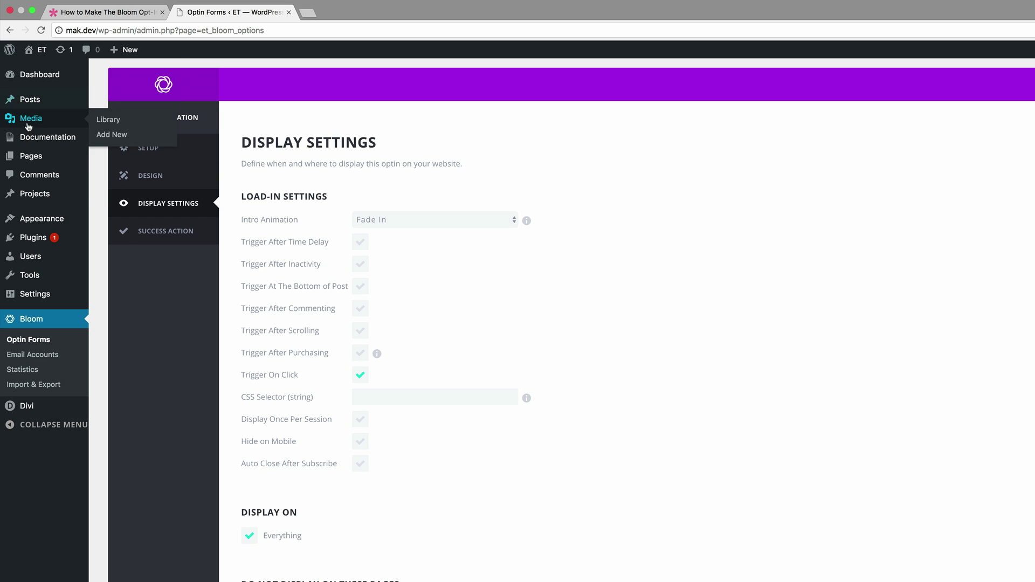
pyautogui.moveTo(28, 100)
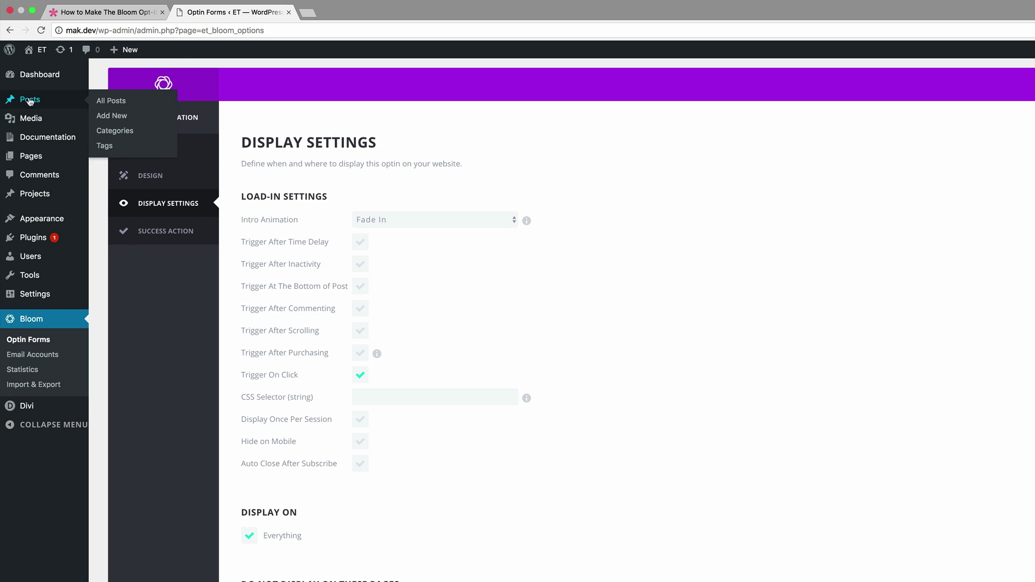
pyautogui.click(120, 101)
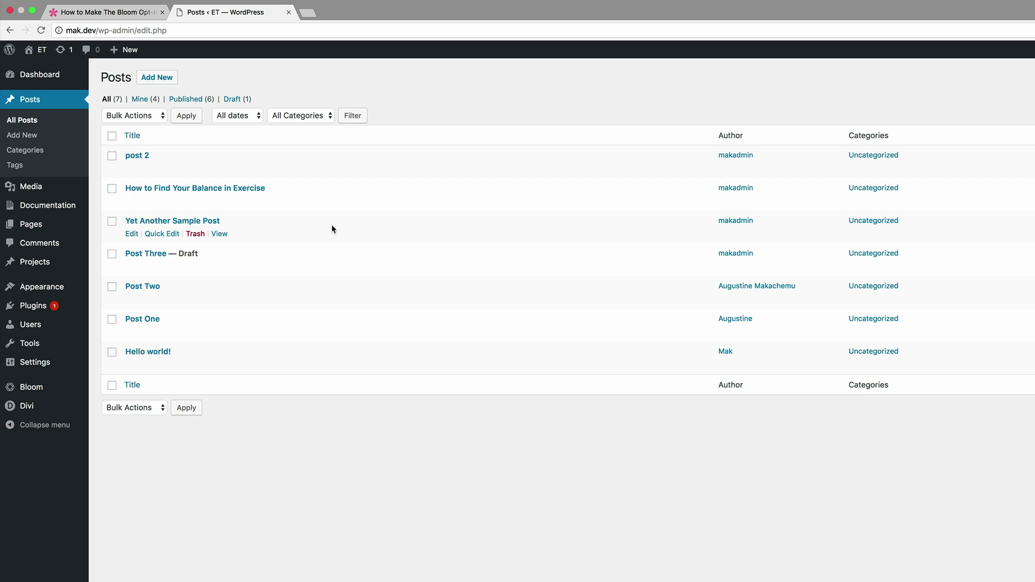
pyautogui.moveTo(215, 187)
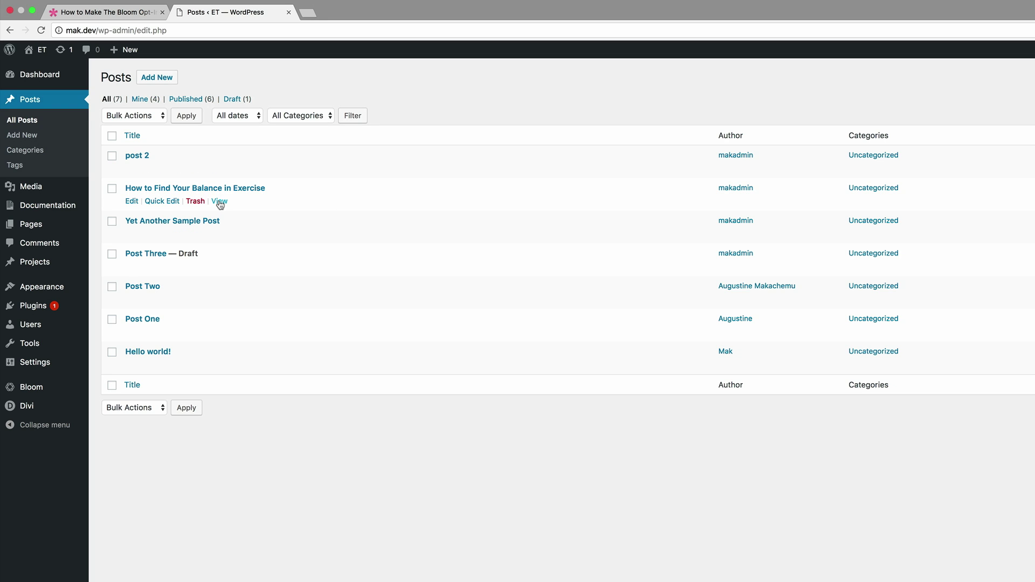
pyautogui.keyDown('super'); pyautogui.click(220, 202); pyautogui.keyUp('super')
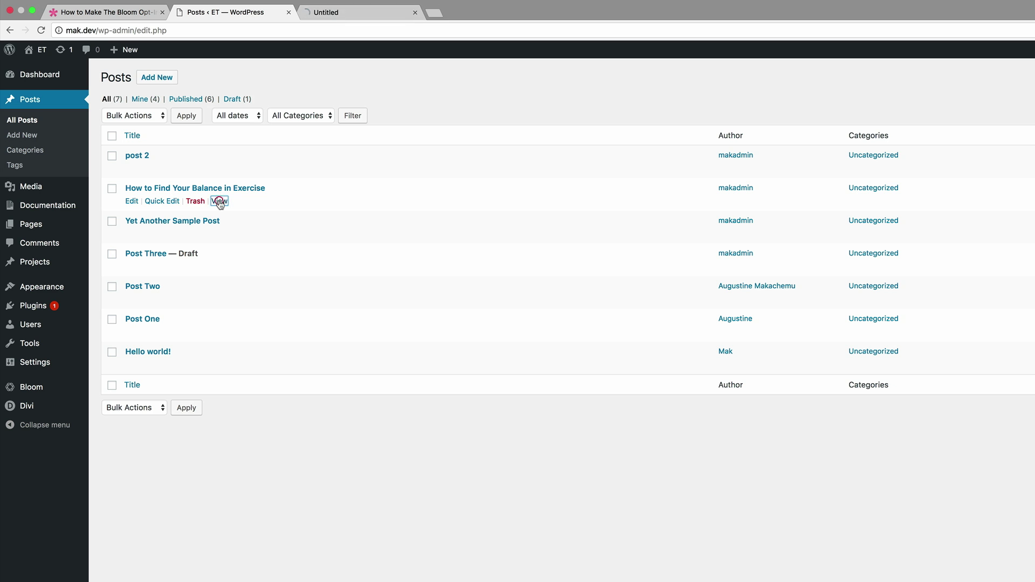
pyautogui.click(361, 15)
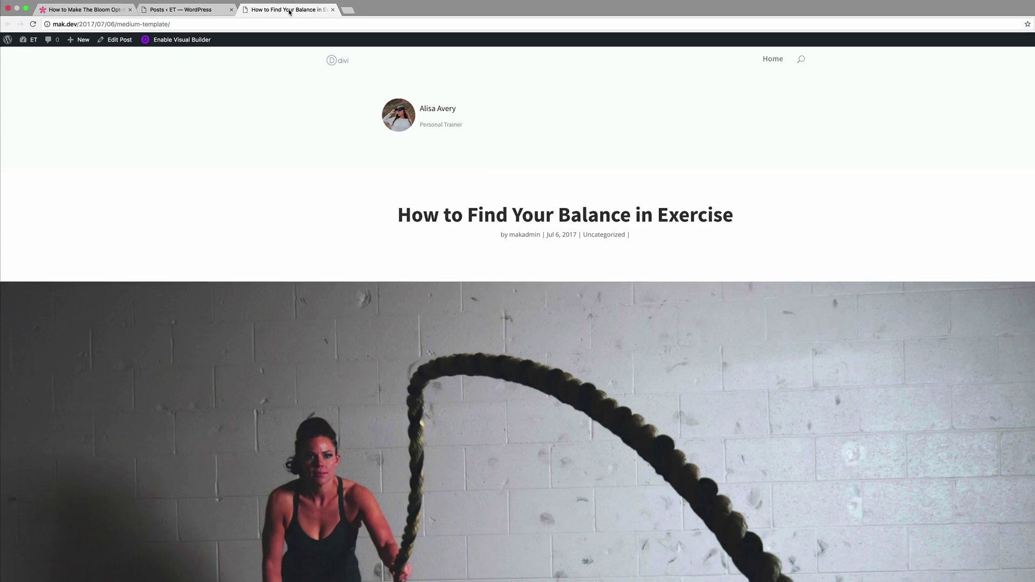
pyautogui.scroll(-13, 453, 227)
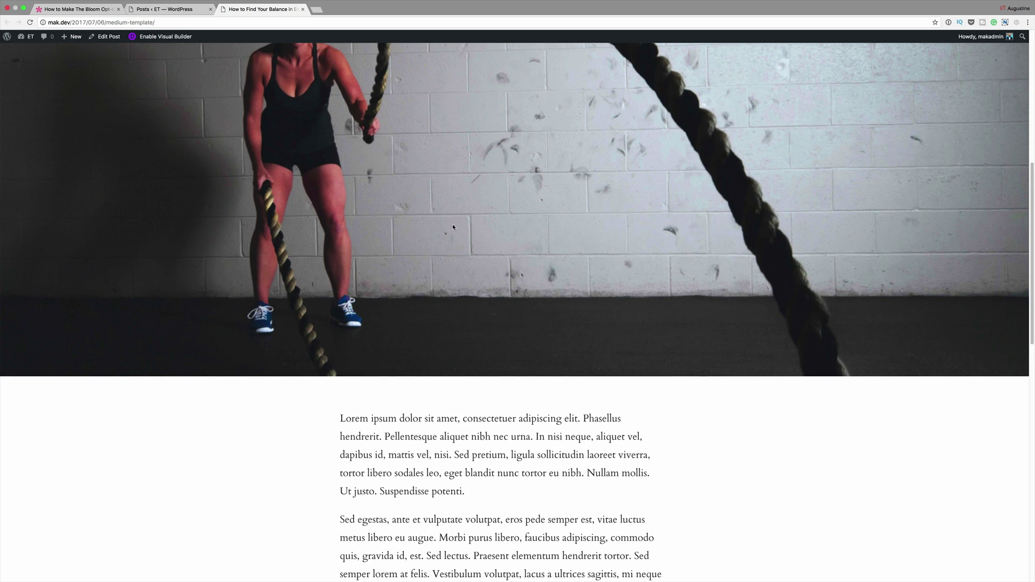
pyautogui.scroll(-3, 453, 225)
pyautogui.scroll(7, 453, 226)
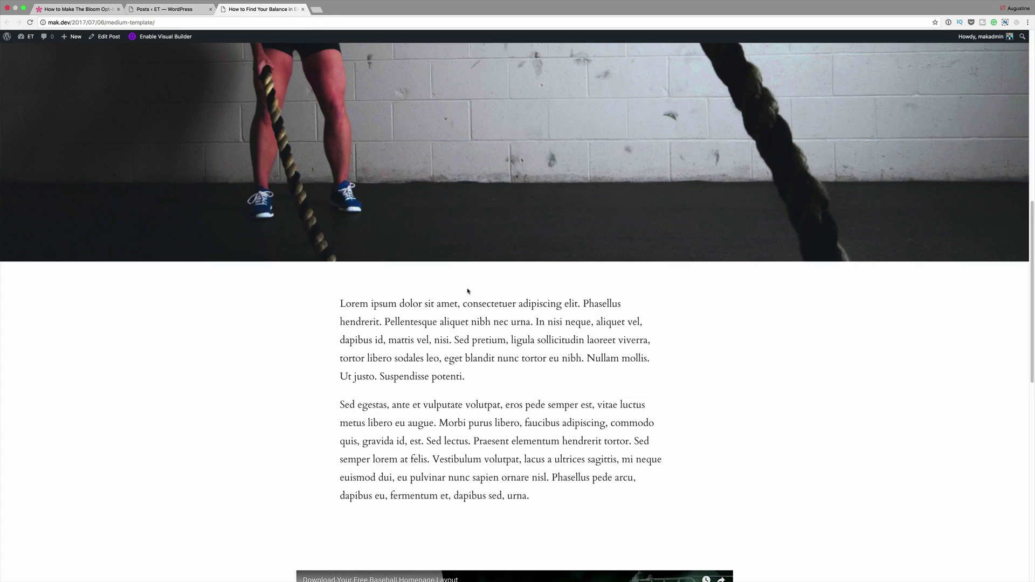
pyautogui.scroll(6, 468, 291)
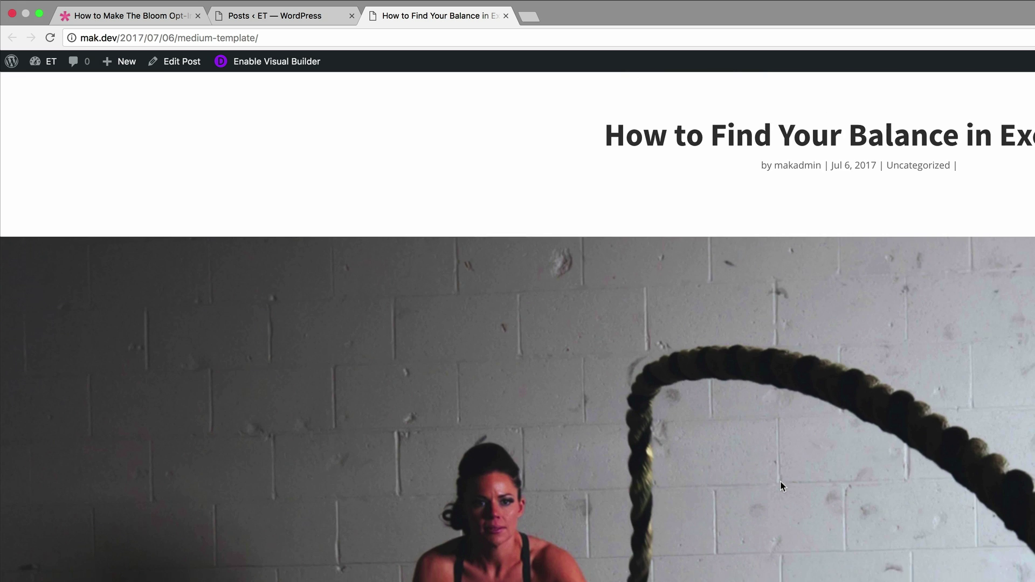
pyautogui.scroll(-3, 467, 290)
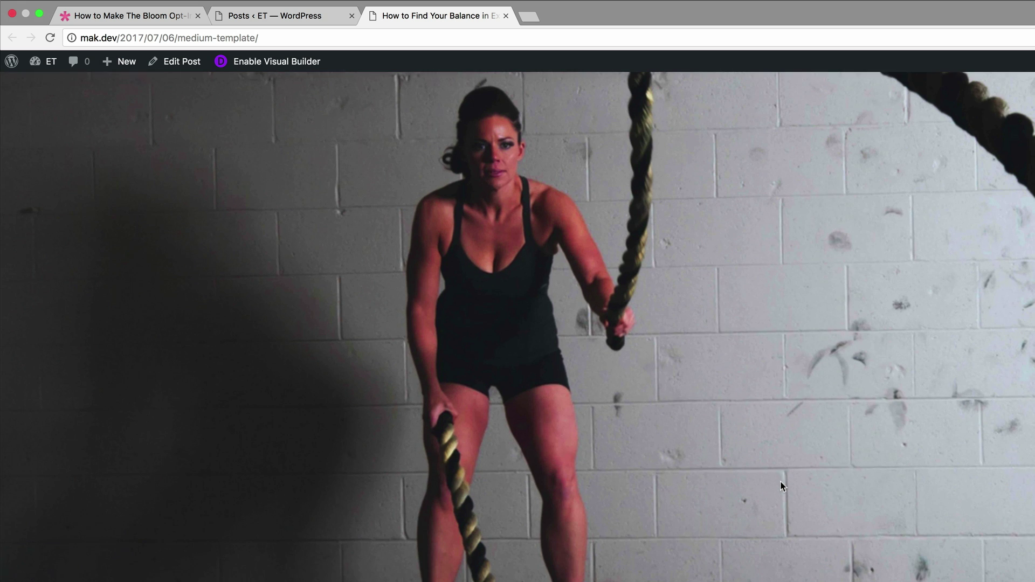
# - Insert a Button module labelled 'Signup' below the post's body text
pyautogui.click(278, 64)
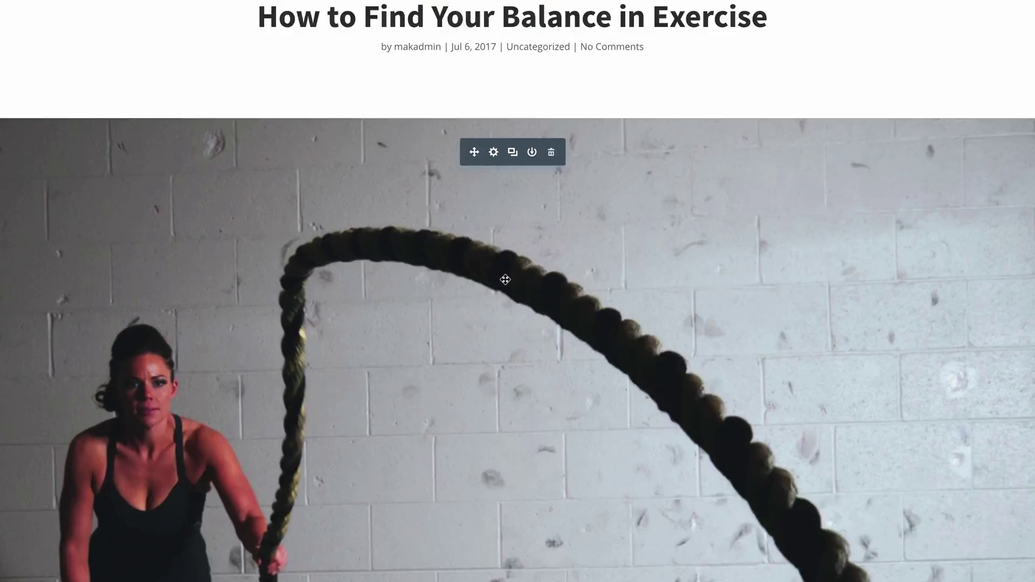
pyautogui.scroll(-10, 506, 280)
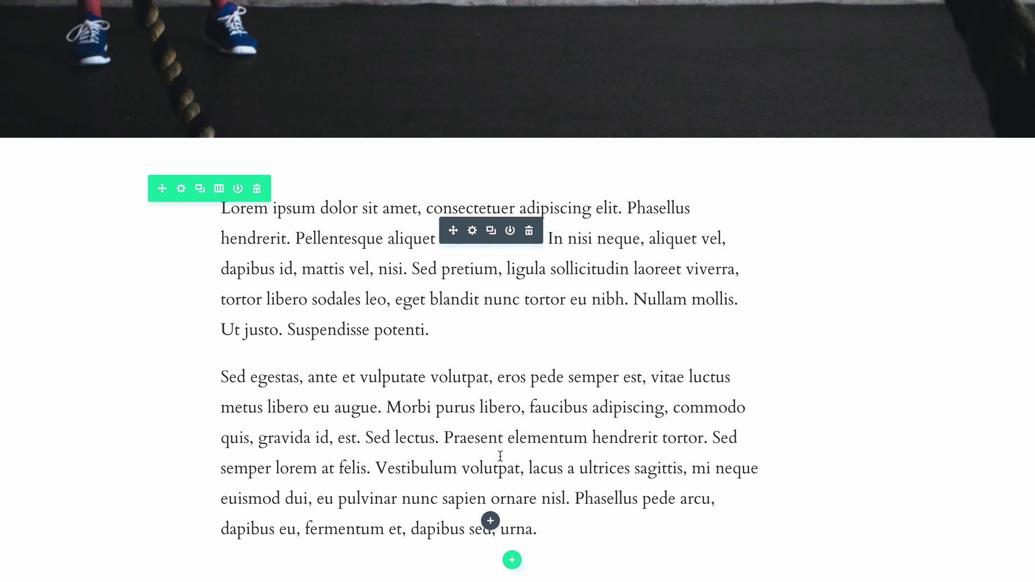
pyautogui.click(491, 521)
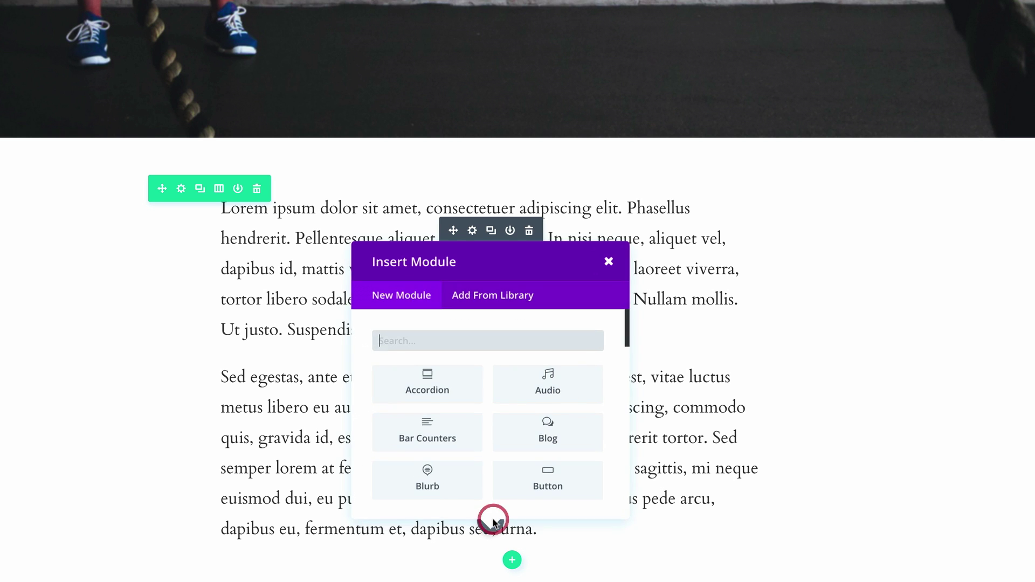
pyautogui.click(546, 468)
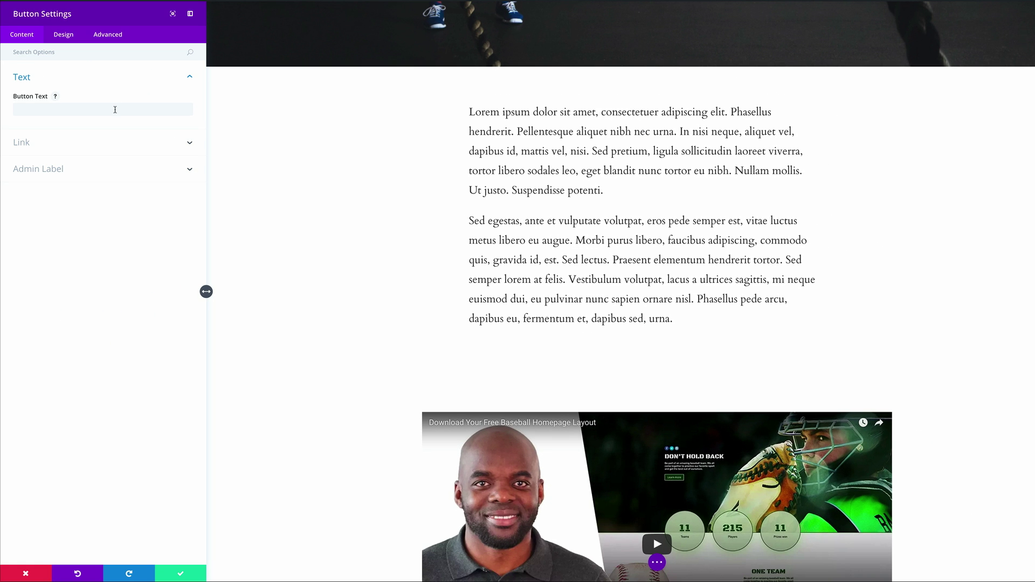
pyautogui.click(115, 110)
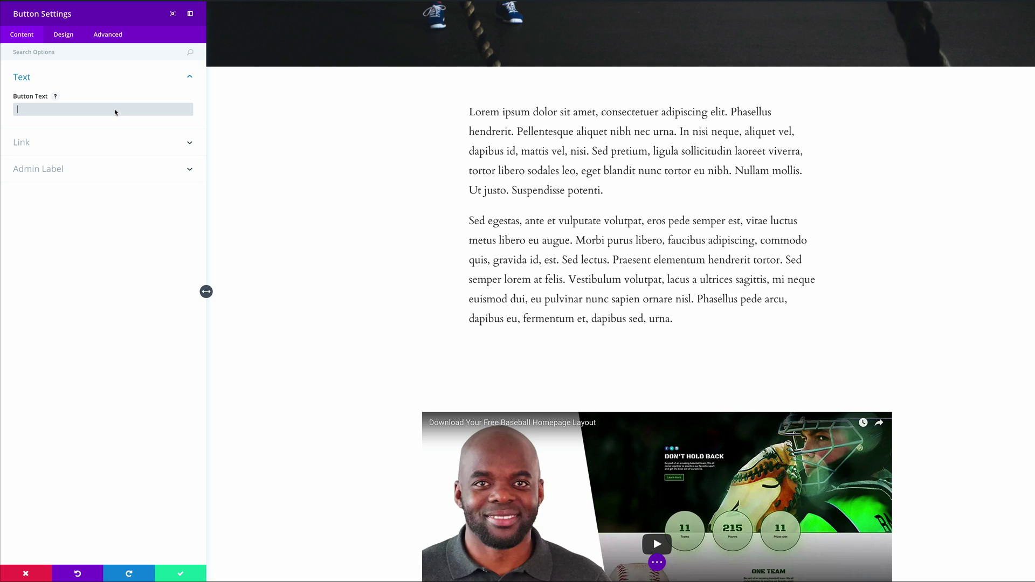
pyautogui.write('Signup')
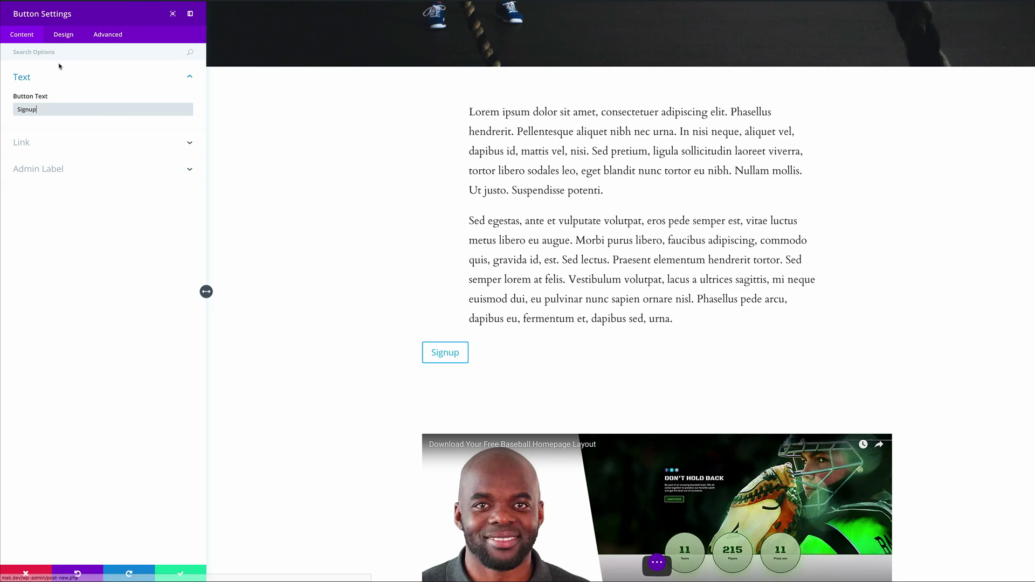
# - Center the button, give it CSS class .et_pb_button_0.et_pb_button.et_pb_module, and save
pyautogui.click(63, 34)
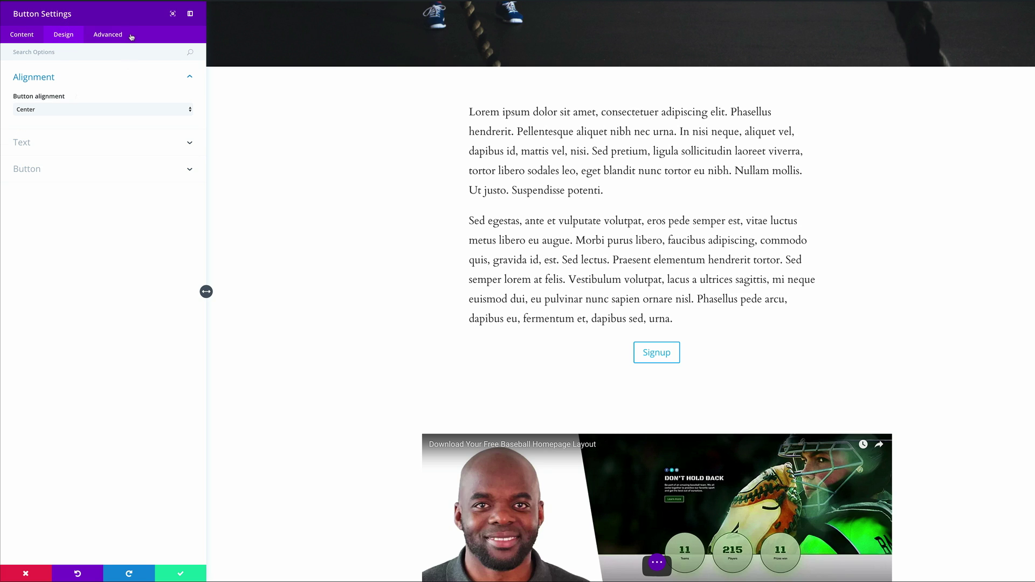
pyautogui.click(112, 36)
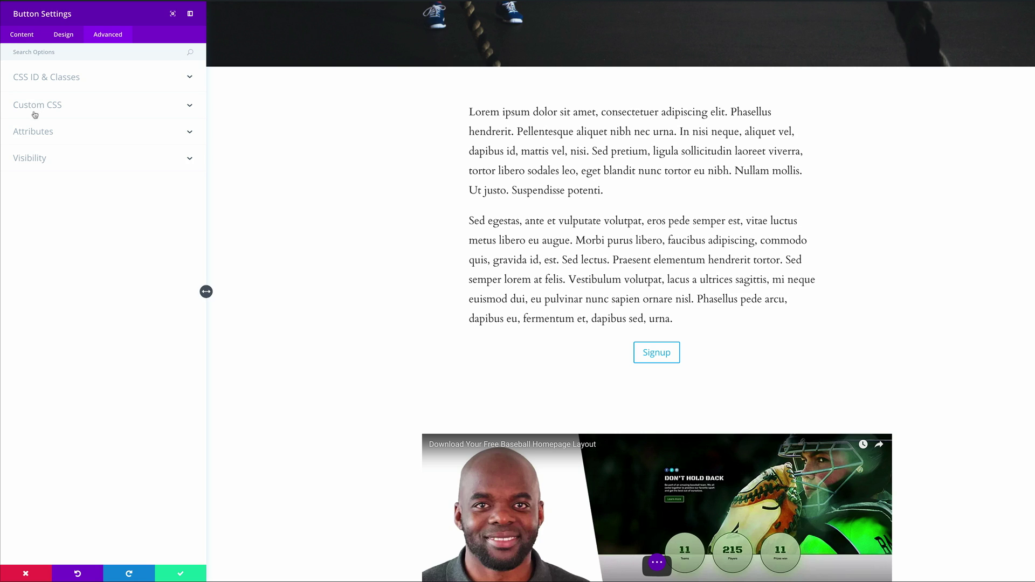
pyautogui.click(69, 80)
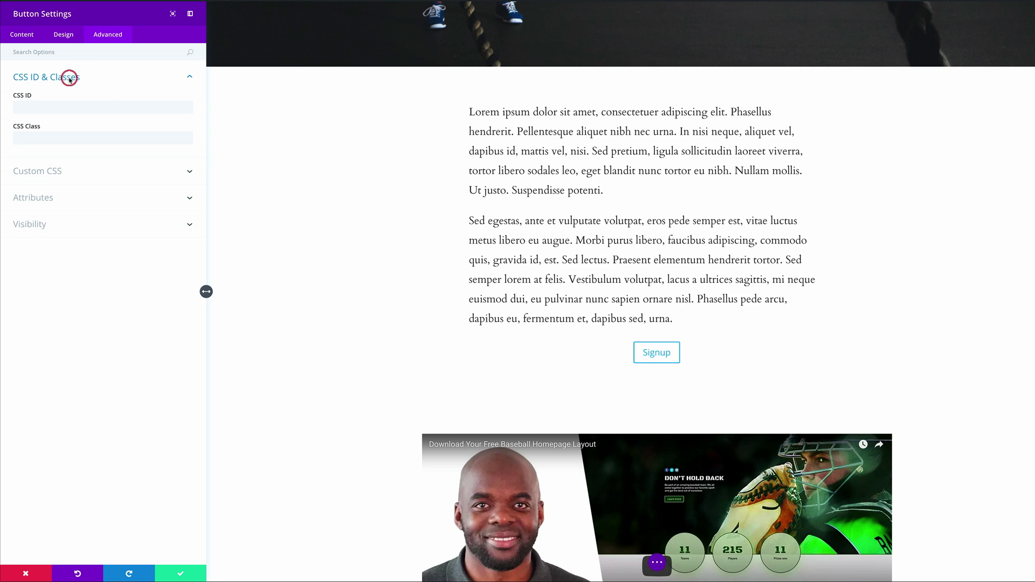
pyautogui.click(40, 139)
pyautogui.write('.et_pb_button_0.et_pb_button.et_pb_module')
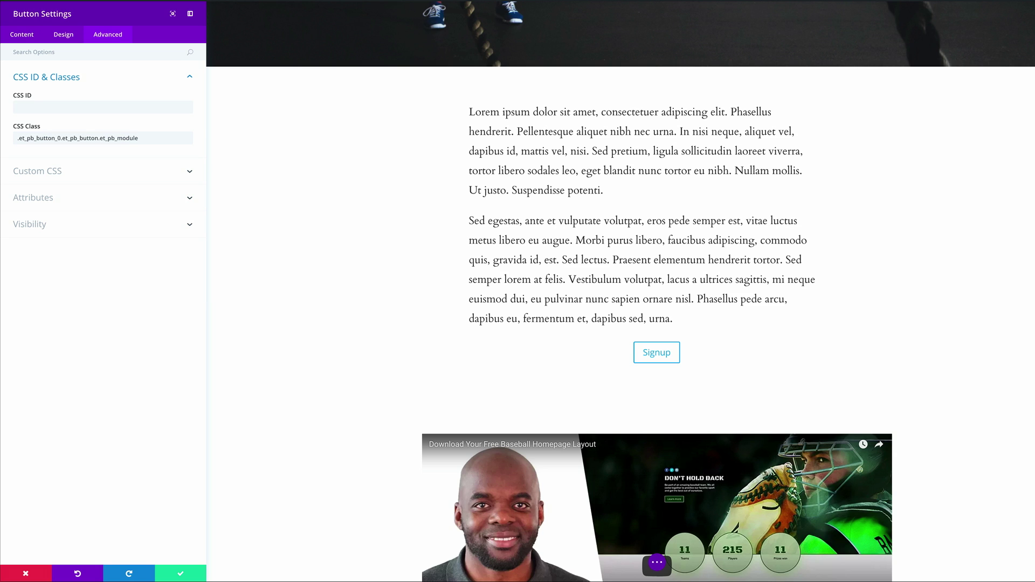
pyautogui.click(182, 575)
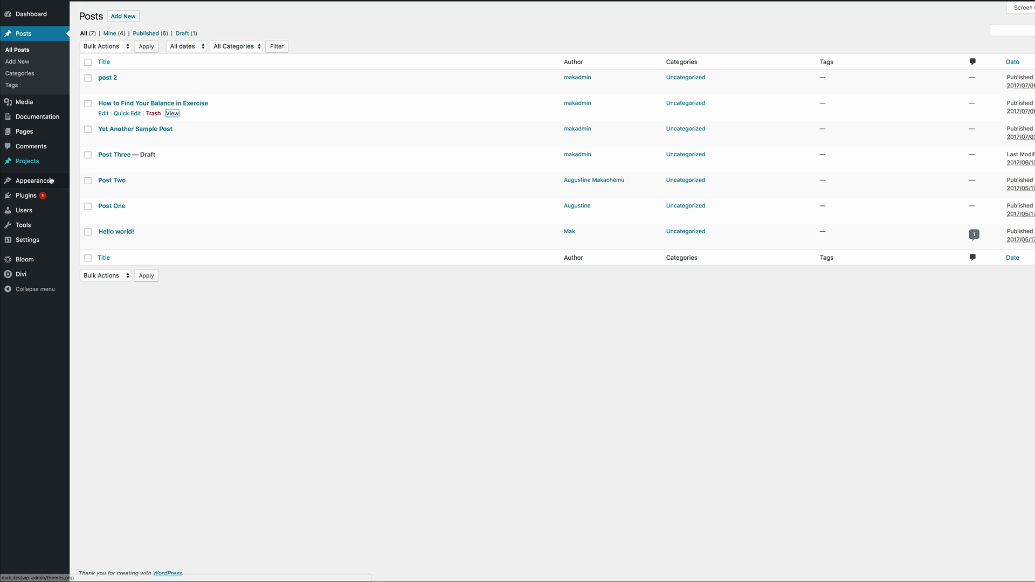
# - Check that myoptin's Trigger On Click CSS selector holds the Signup button's class
pyautogui.moveTo(32, 197)
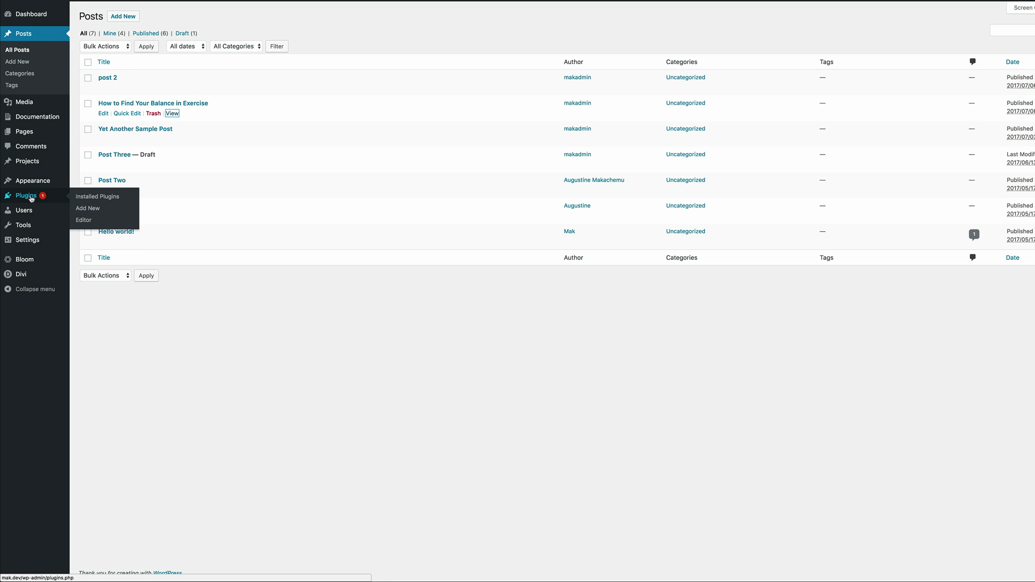
pyautogui.click(87, 198)
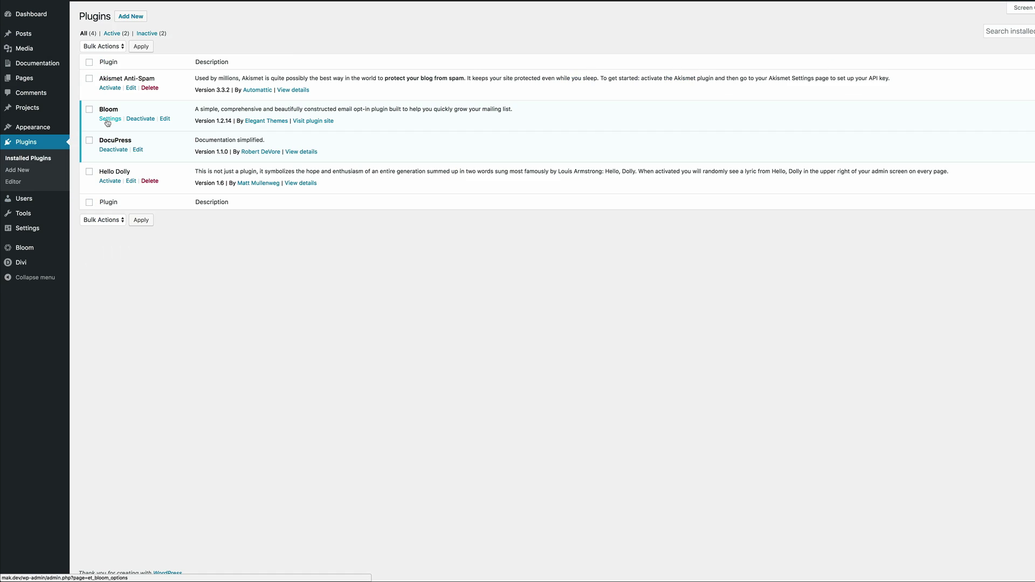
pyautogui.click(106, 120)
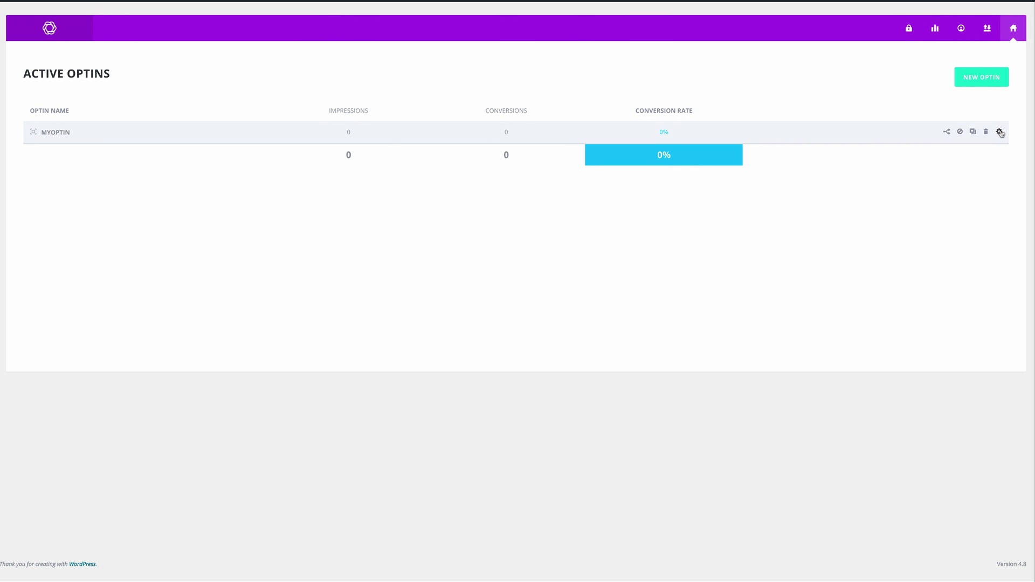
pyautogui.click(1000, 133)
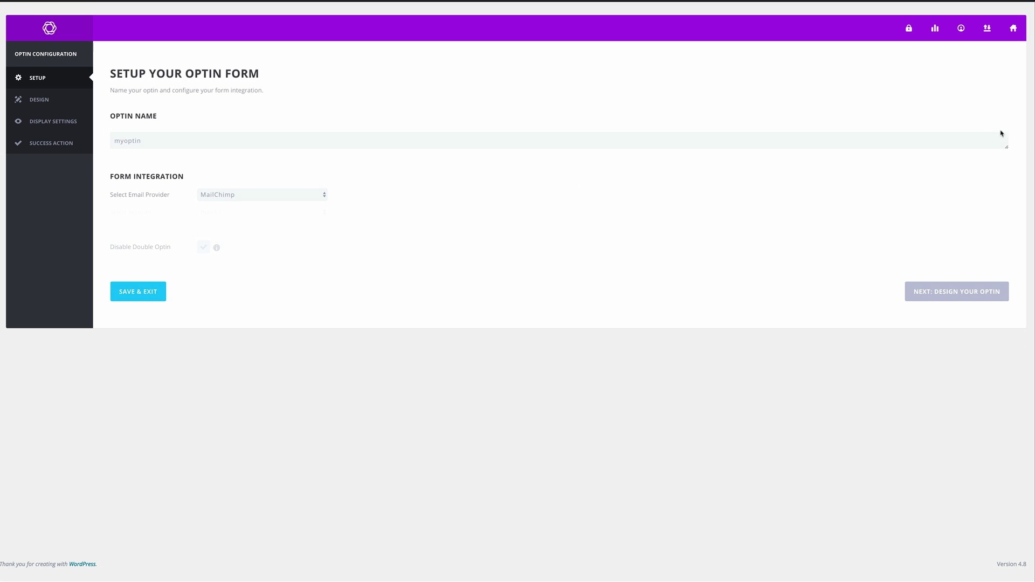
pyautogui.click(69, 123)
pyautogui.scroll(-1, 370, 214)
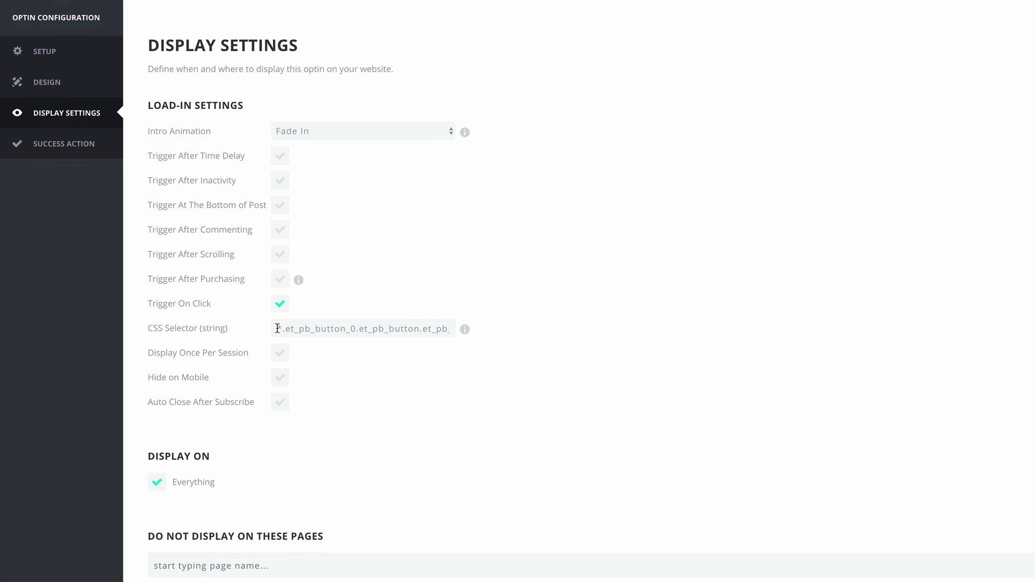
pyautogui.moveTo(277, 328); pyautogui.dragTo(460, 337)
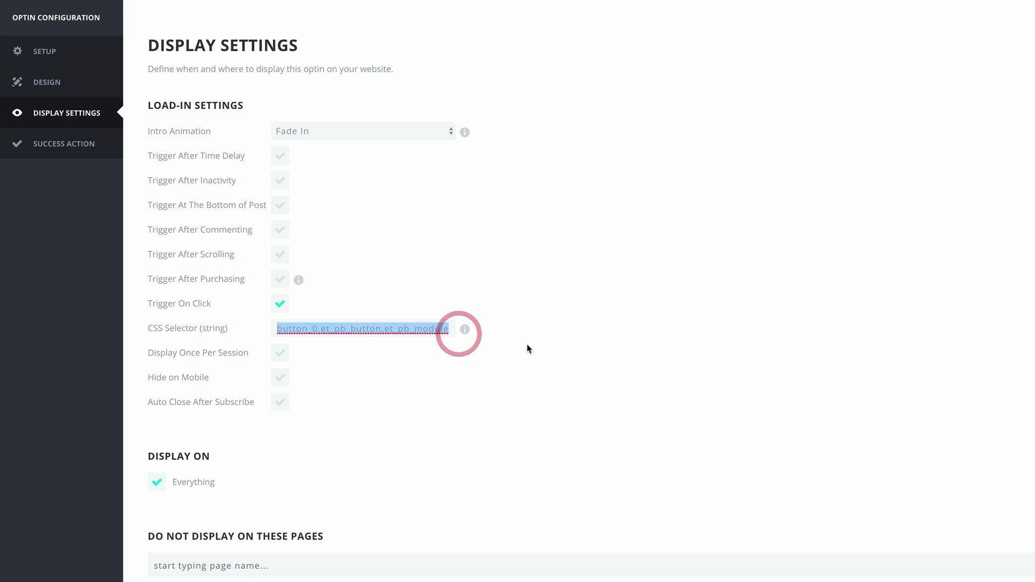
pyautogui.click(645, 353)
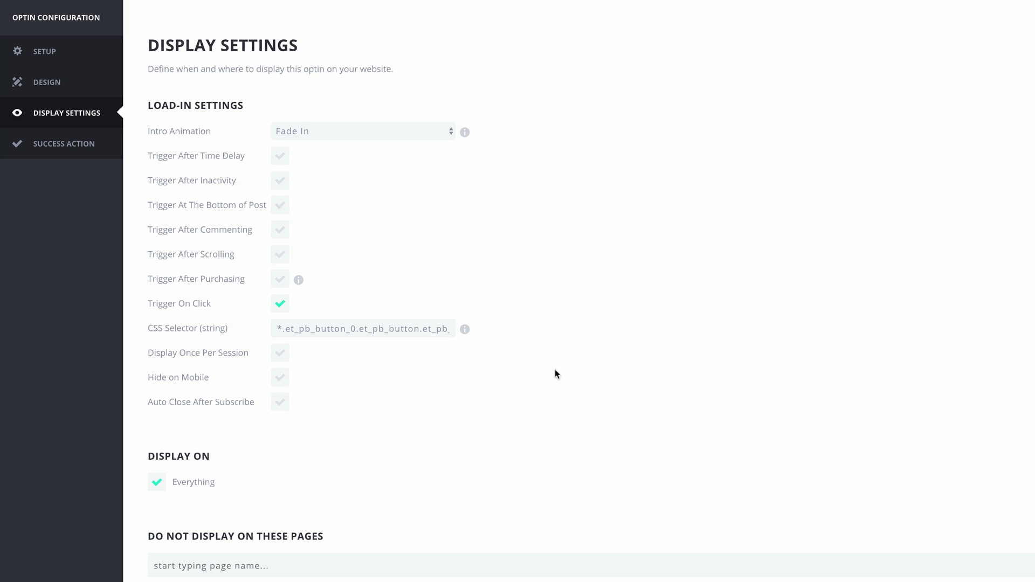
pyautogui.scroll(-5, 555, 369)
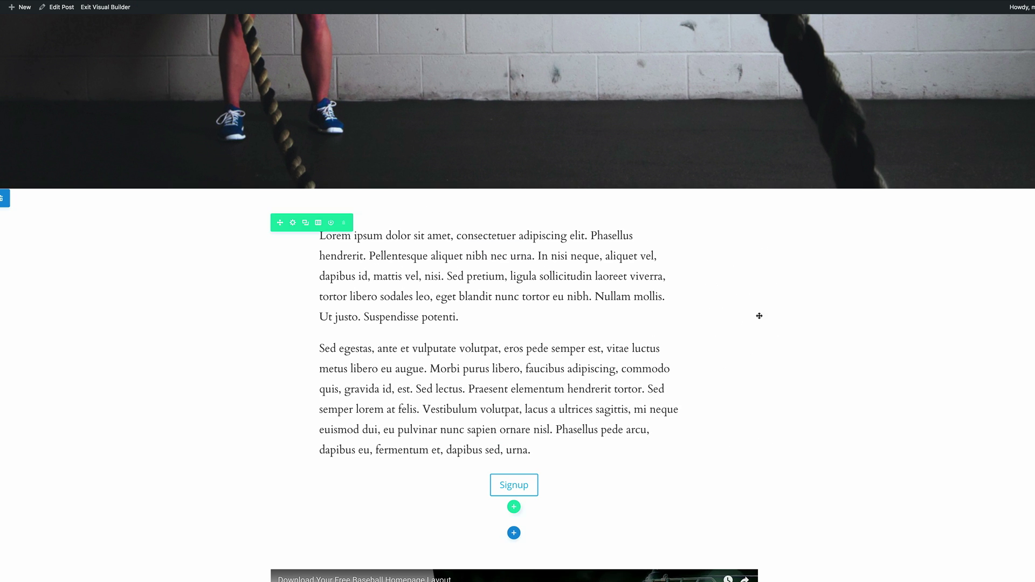
# - Exit the Visual Builder and test that the live post's Signup button opens the Subscribe To Our Newsletter pop-up
pyautogui.scroll(-1, 868, 428)
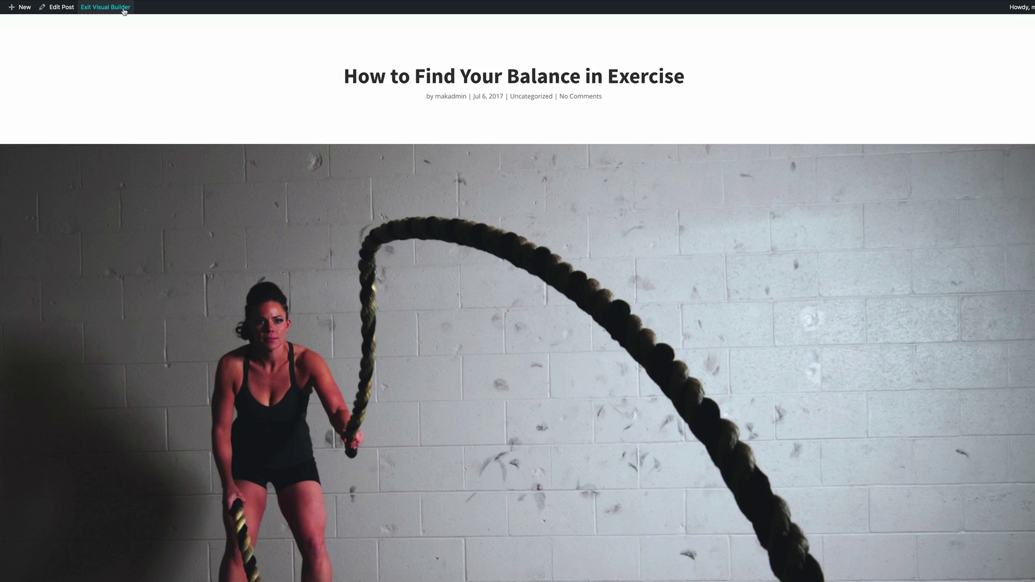
pyautogui.click(124, 8)
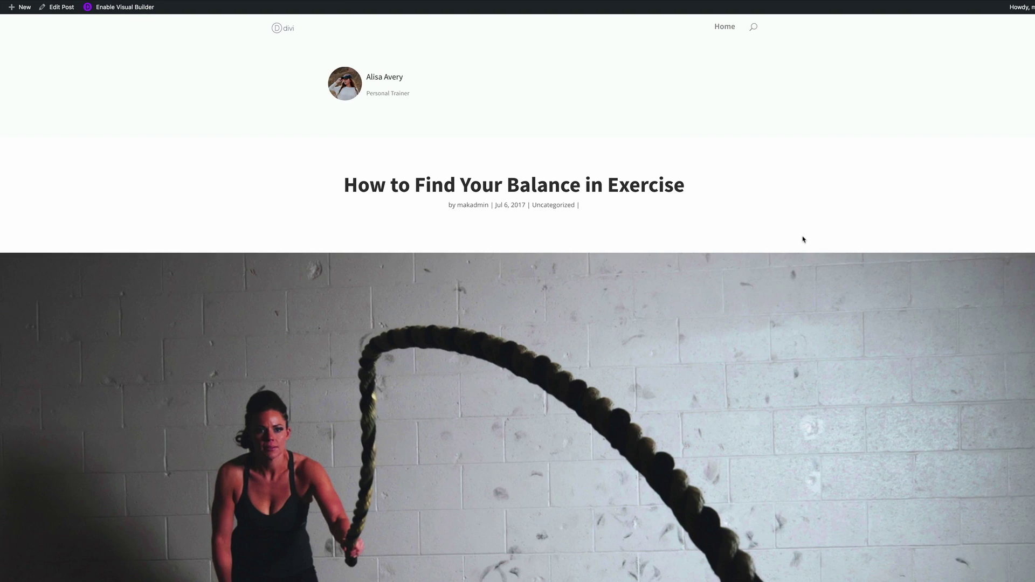
pyautogui.scroll(-10, 803, 238)
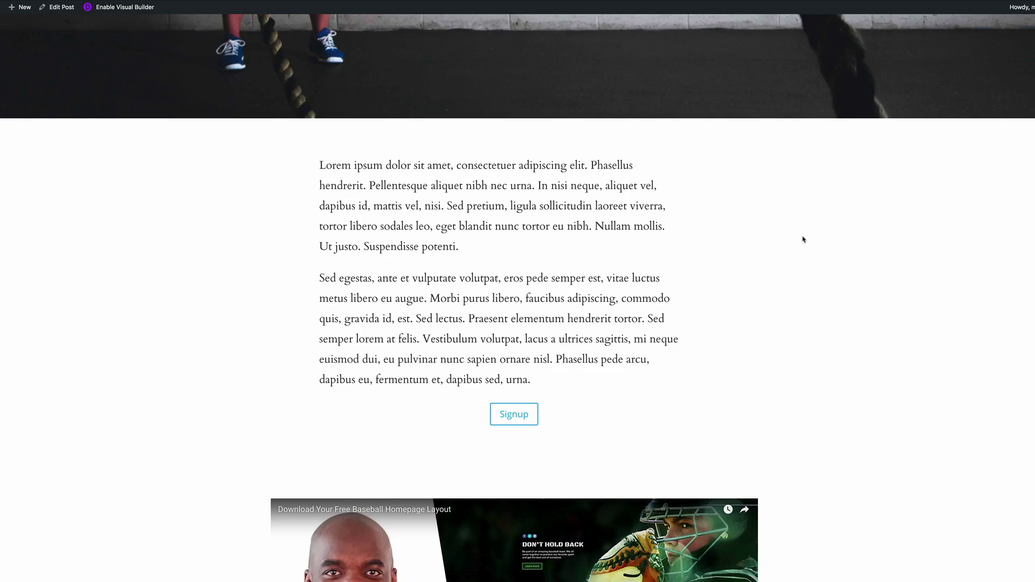
pyautogui.click(518, 415)
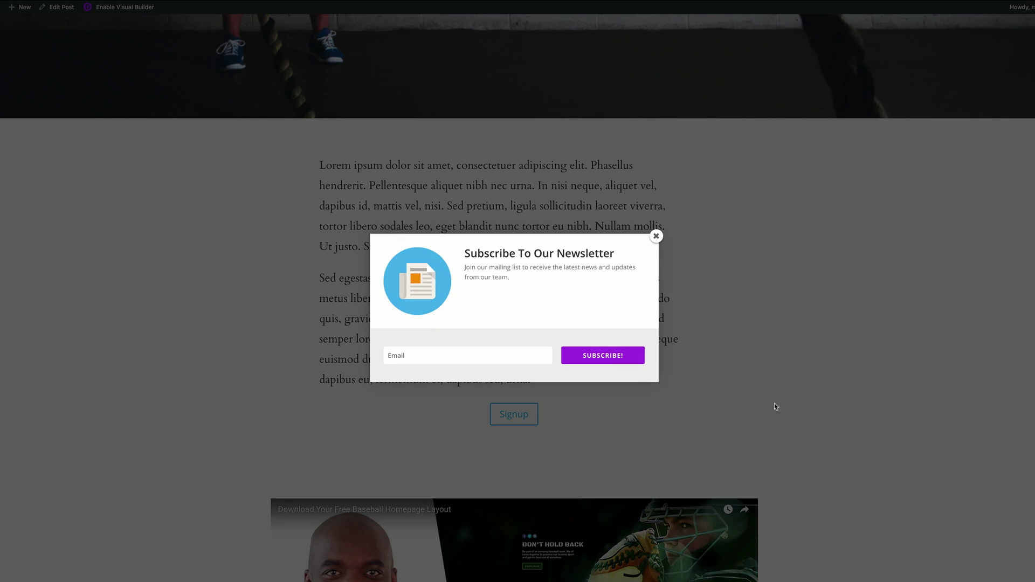